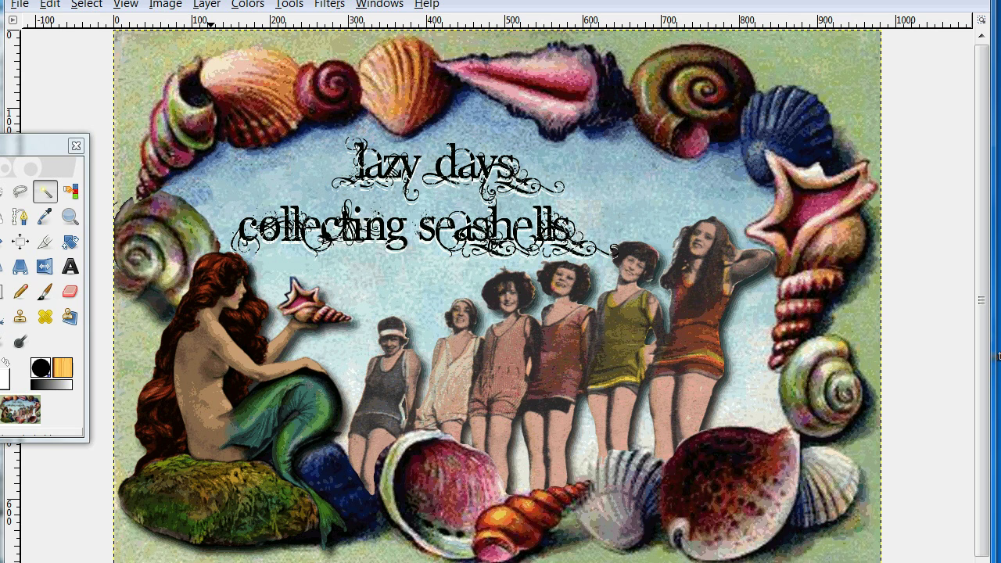
- Review the sea side beauties and julyfreeephemerasheet source sheets, examining the bathing-women postcard and the seashell frame selected in them
mouse_move(210, 562)
left_click(86, 516)
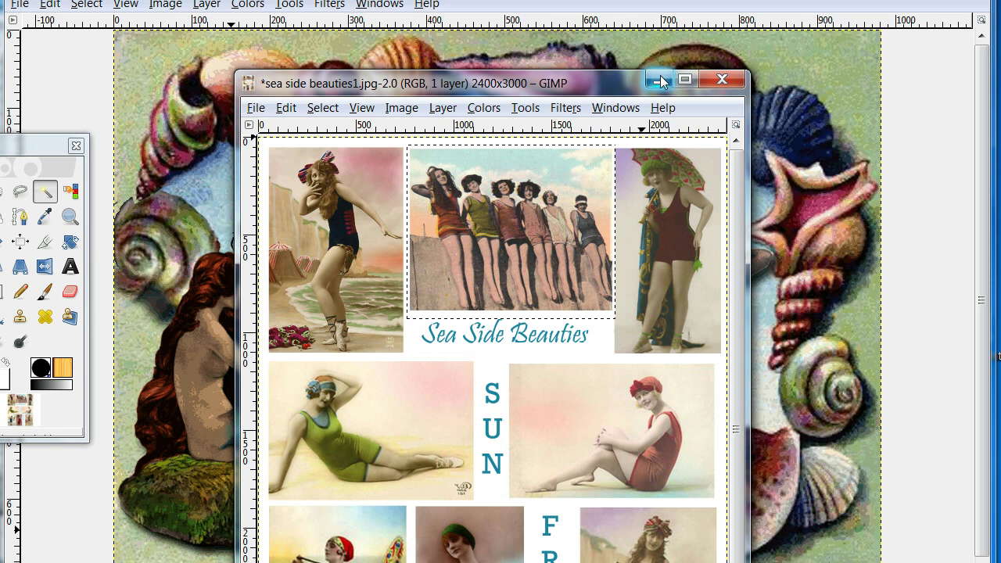
left_click(660, 79)
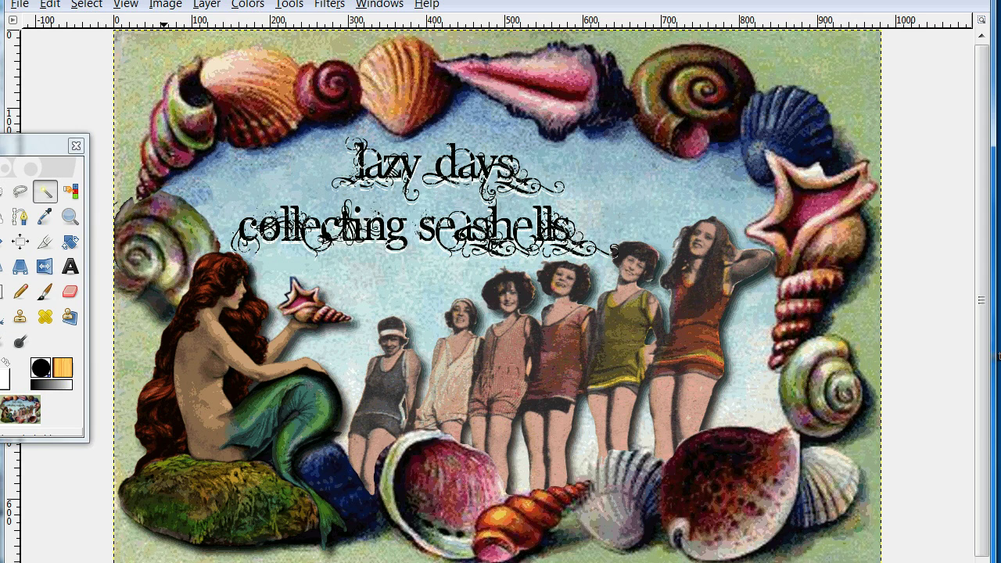
mouse_move(418, 562)
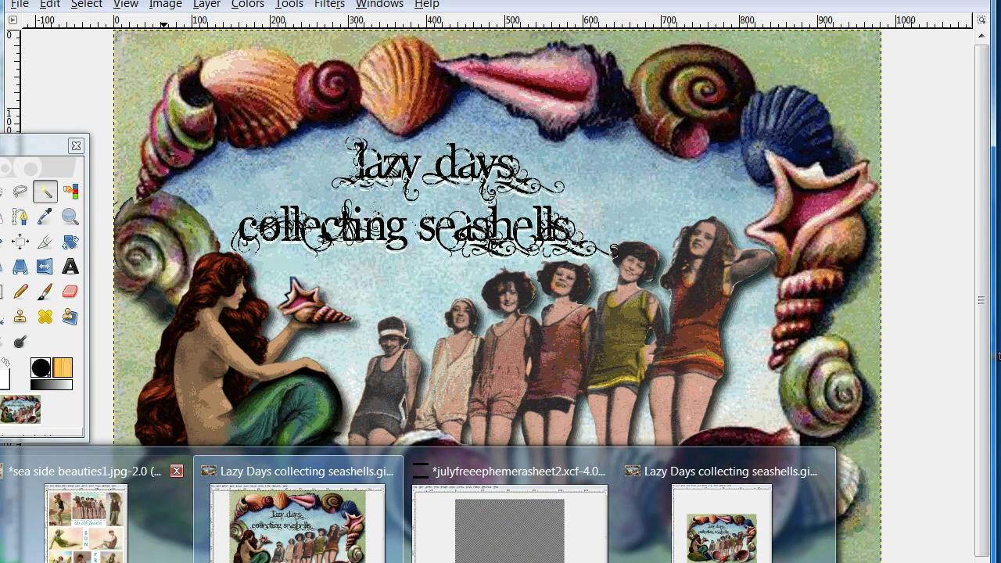
left_click(469, 521)
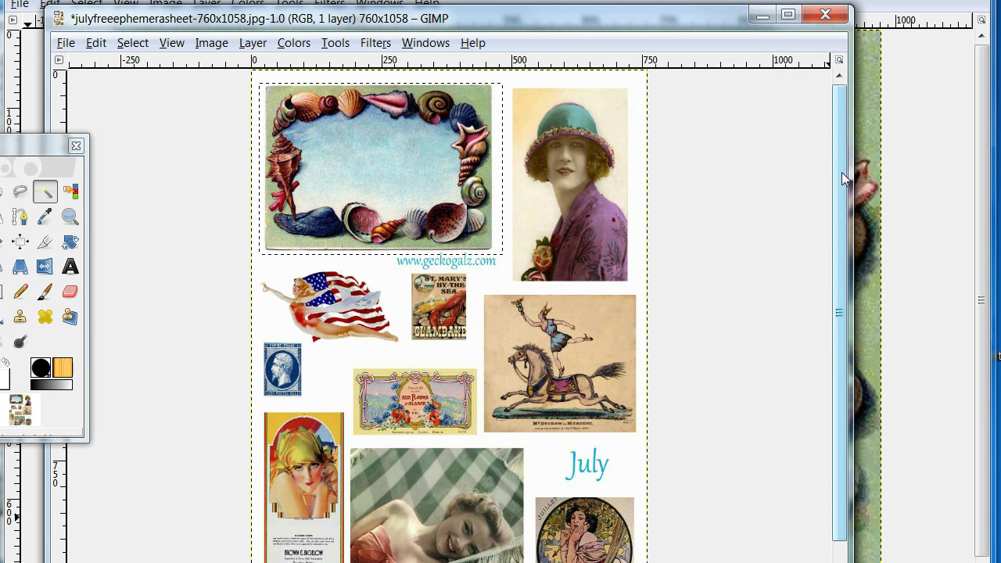
mouse_move(841, 155)
left_mouse_down()
mouse_move(849, 216)
mouse_move(842, 145)
left_mouse_up()
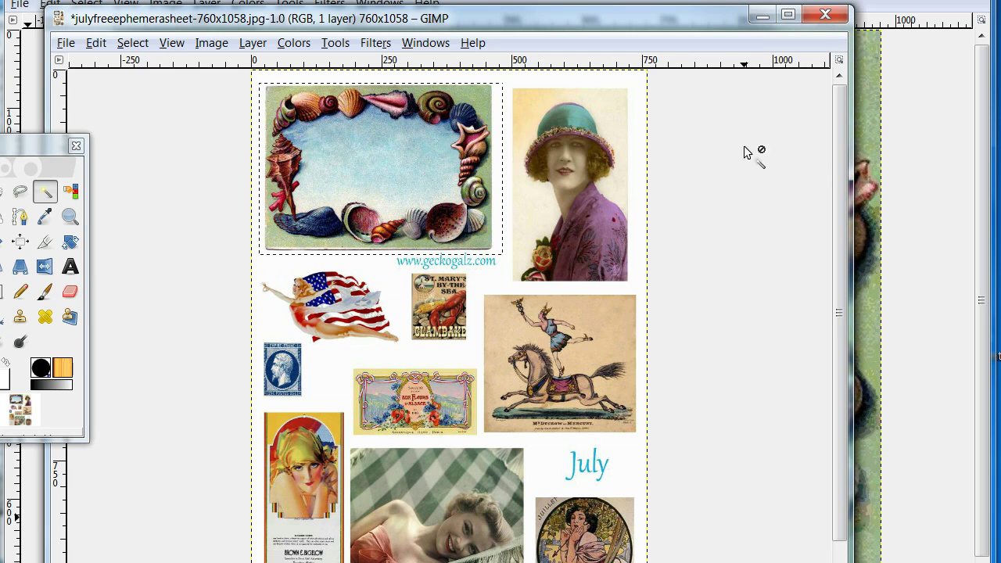
left_click(761, 15)
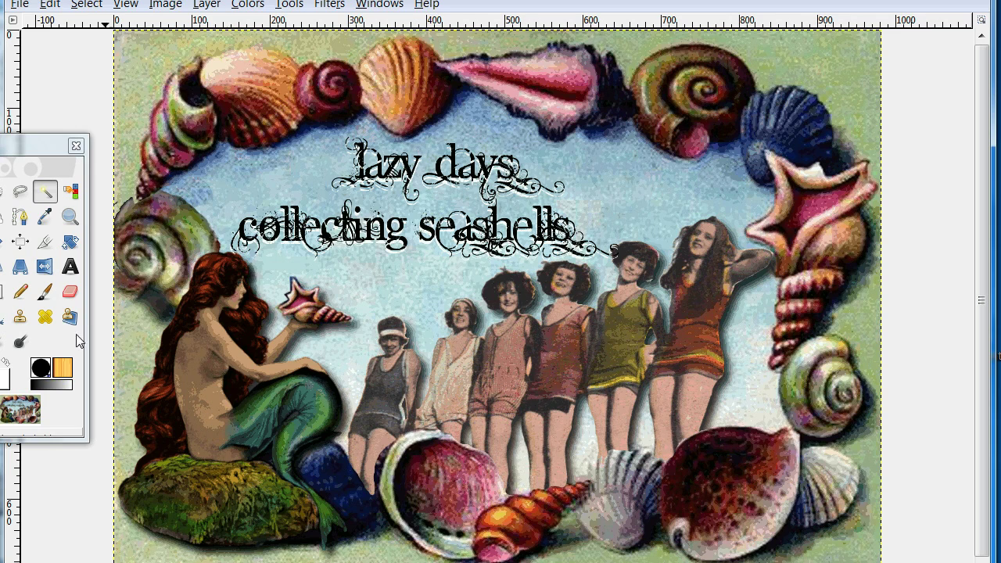
- Bring up the layered julyfreeephemerasheet2.xcf image and show in turn its seashell frame, rough bathing-women cutout and tighter cutout layers
left_click(906, 0)
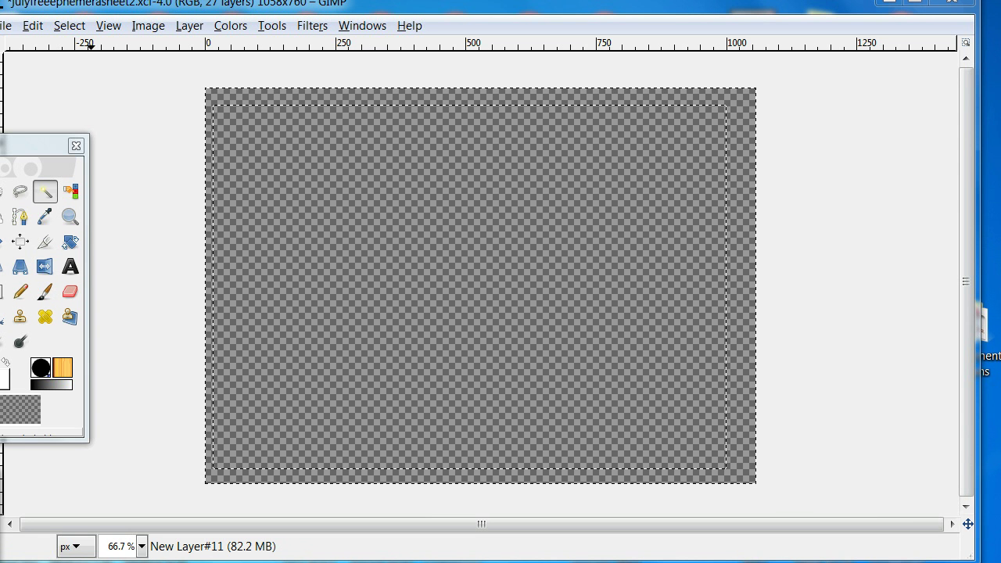
key("ctrl+v")
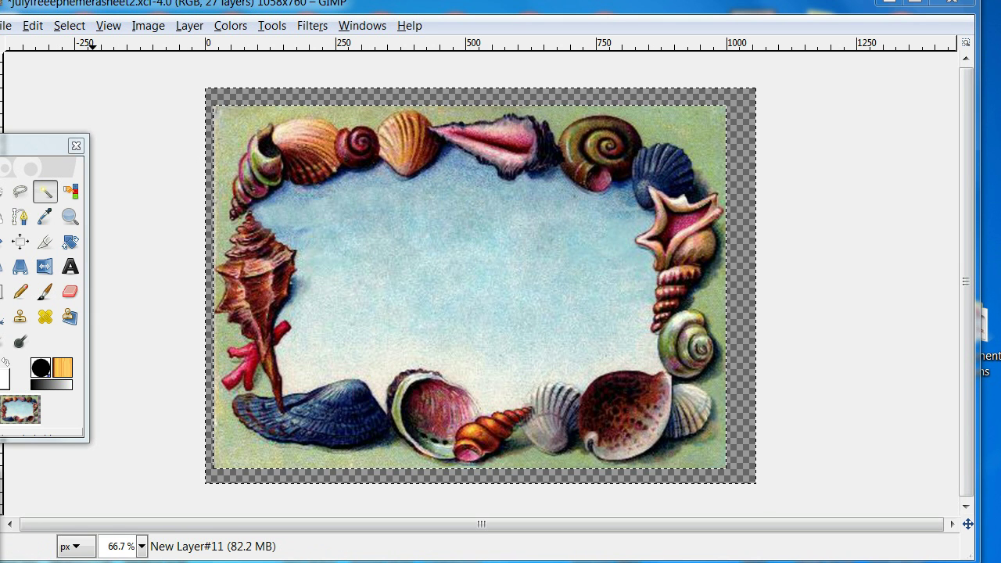
key("Delete")
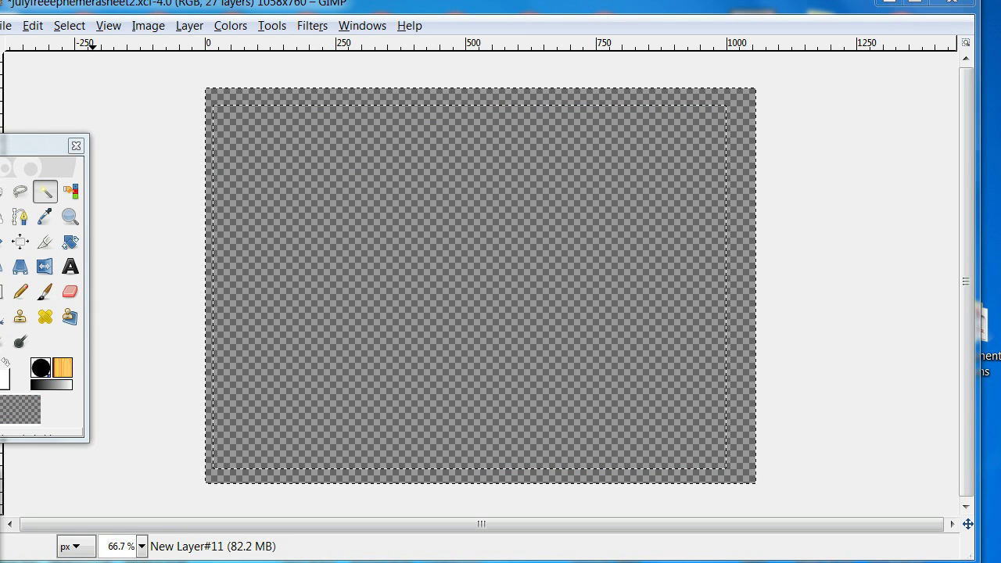
key("ctrl+v")
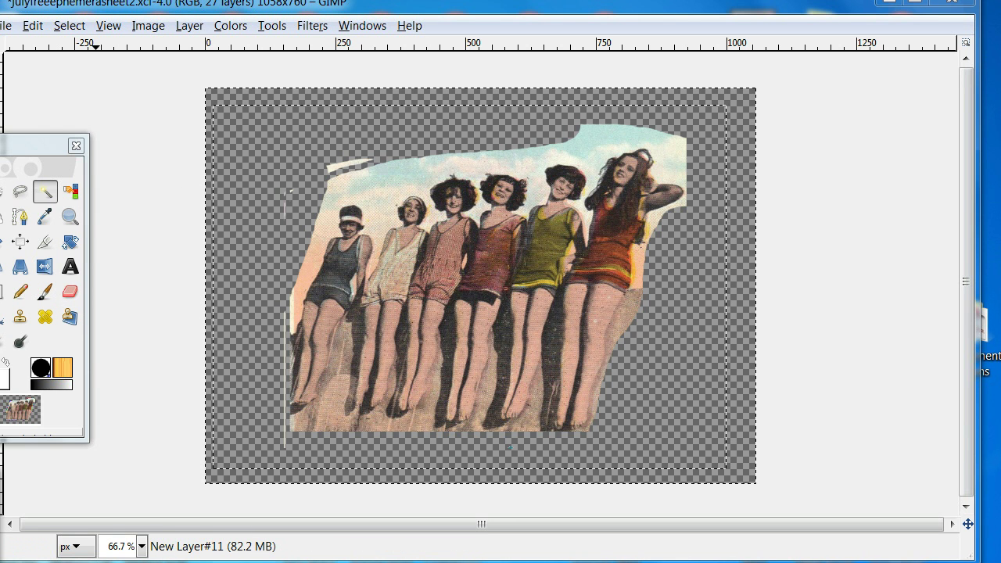
key("ctrl+z")
key("ctrl+v")
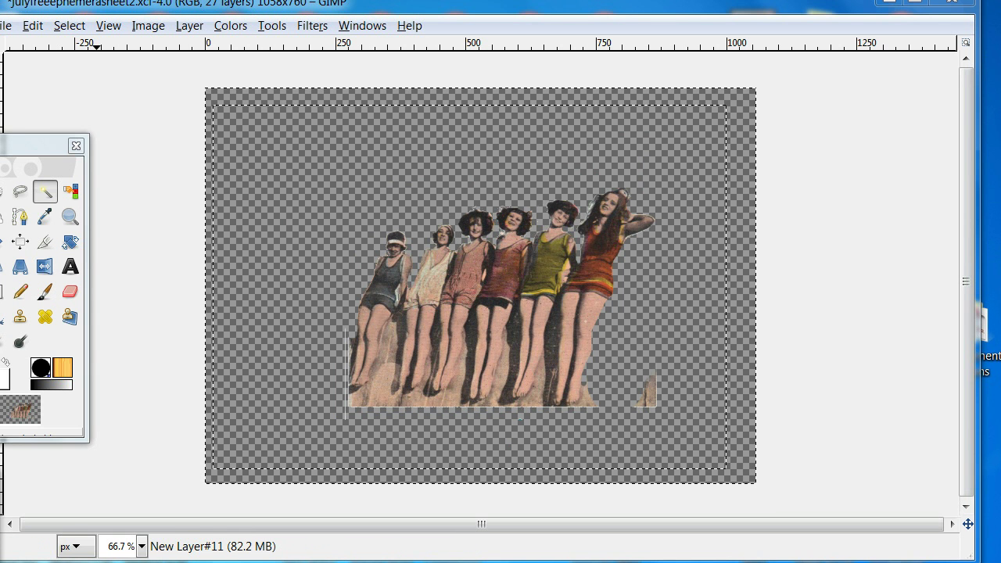
- Clear the selection and erase part of the sand below the feet of the leftmost bathing women with the Eraser
left_click_drag(30, 149, 60, 149)
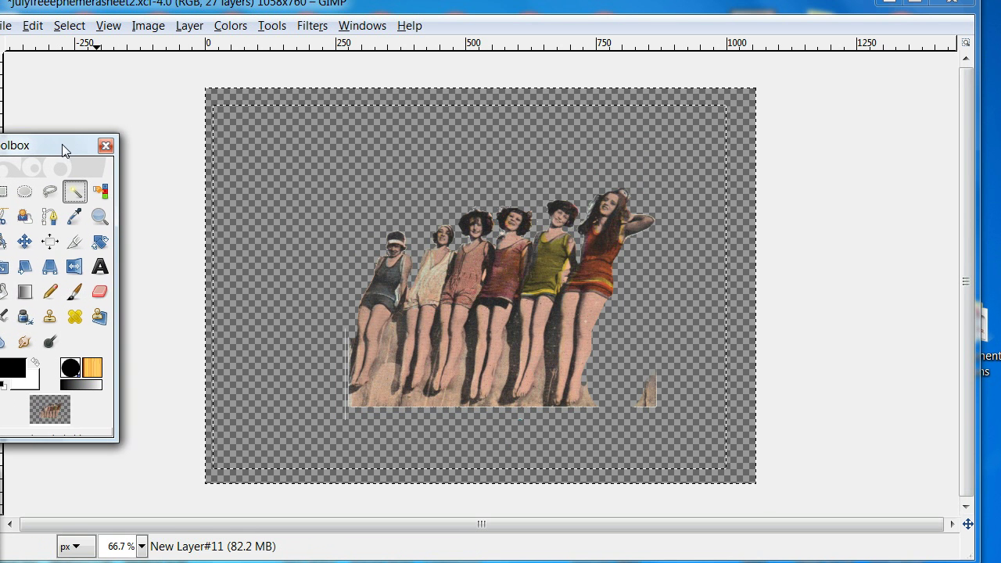
left_click(101, 292)
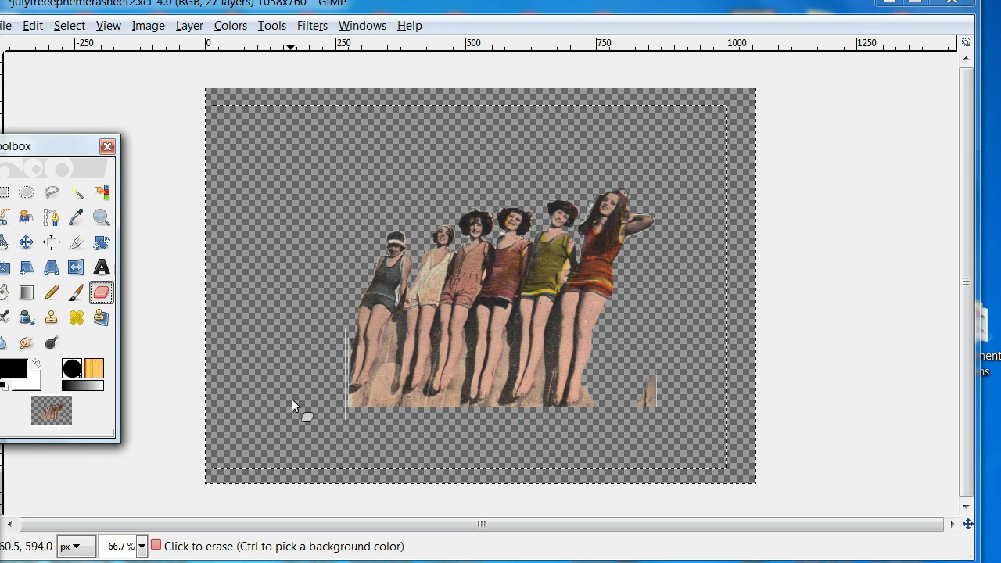
left_click(375, 414)
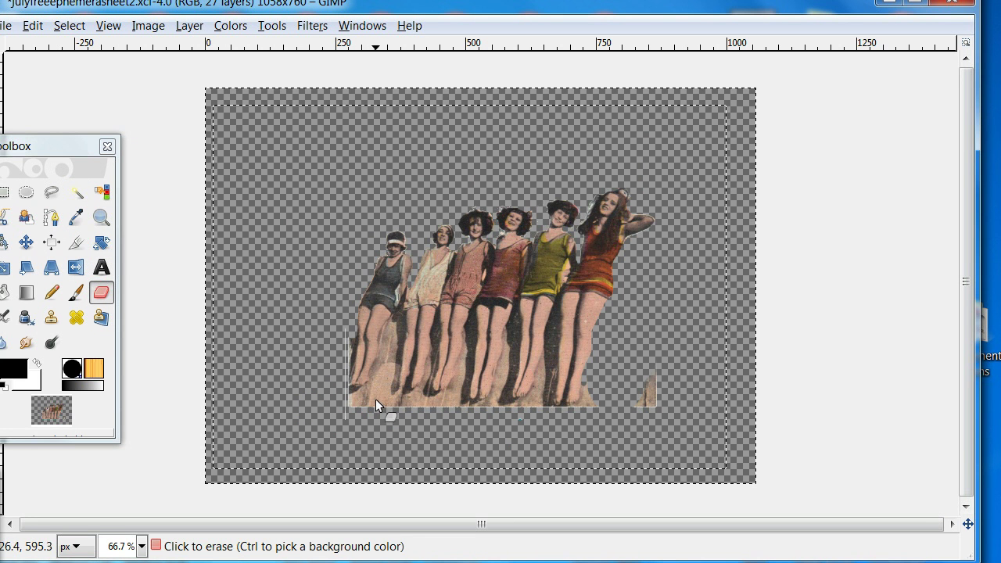
left_click(69, 25)
left_click(86, 65)
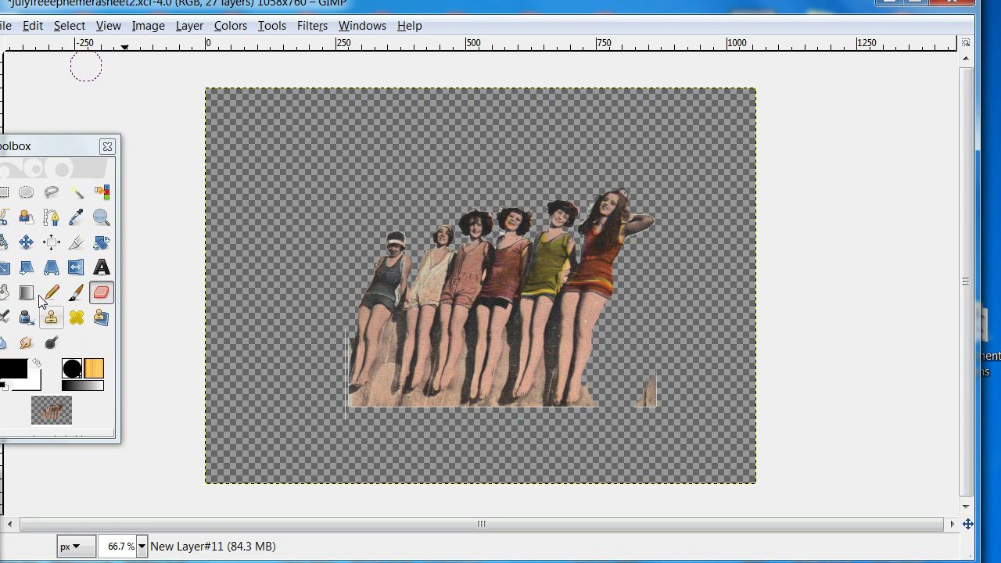
left_click(987, 344)
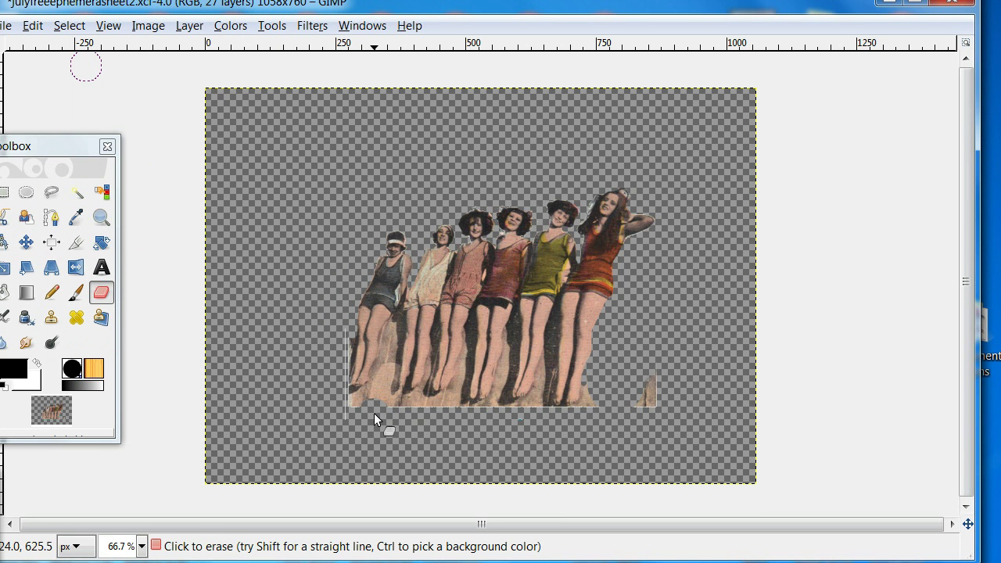
mouse_move(374, 413)
left_mouse_down()
mouse_move(368, 399)
mouse_move(404, 414)
mouse_move(455, 413)
left_mouse_up()
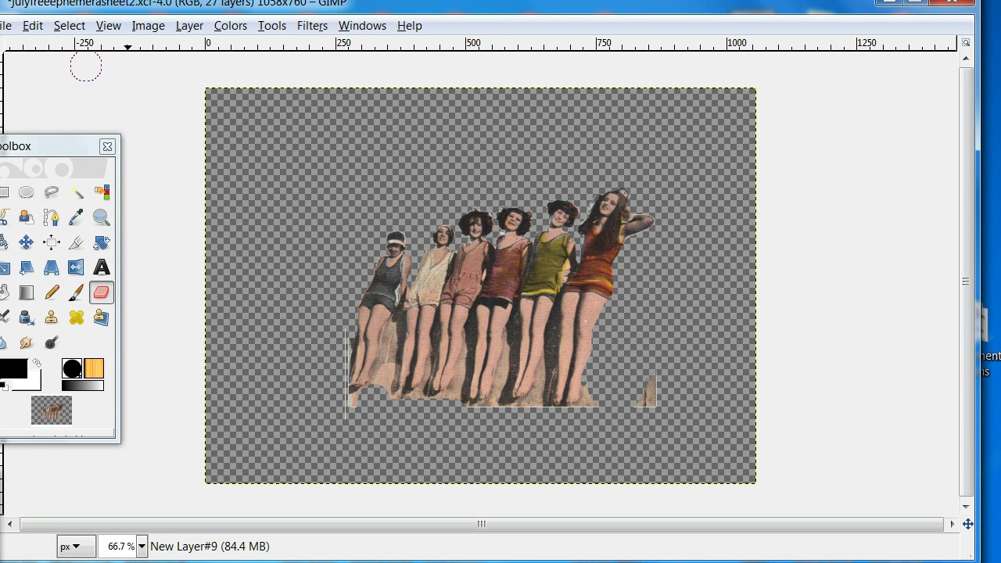
- Switch the visible layer to the more upright bathing-women cutout and erase the stray background scraps on both sides of the group
key("Delete")
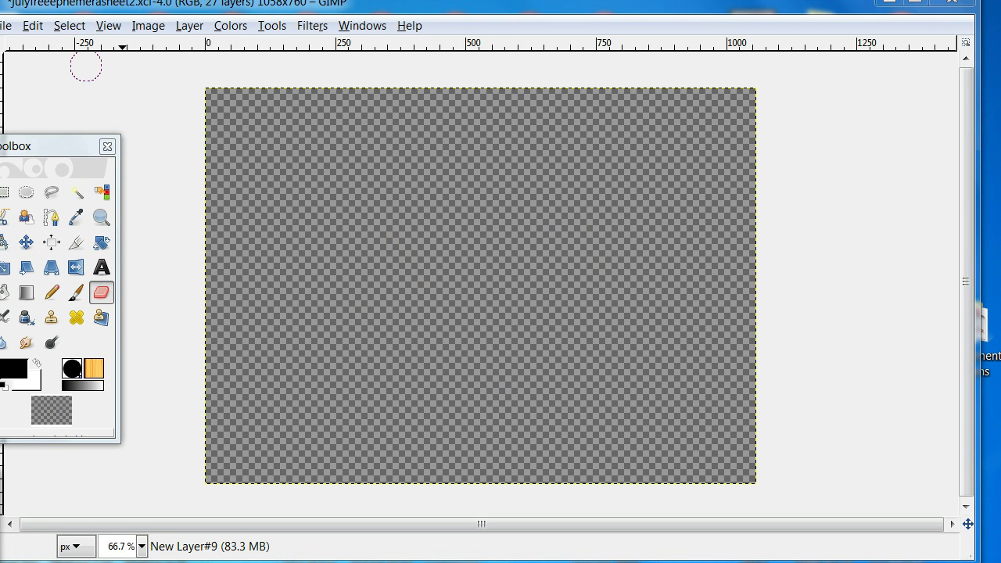
key("ctrl+z")
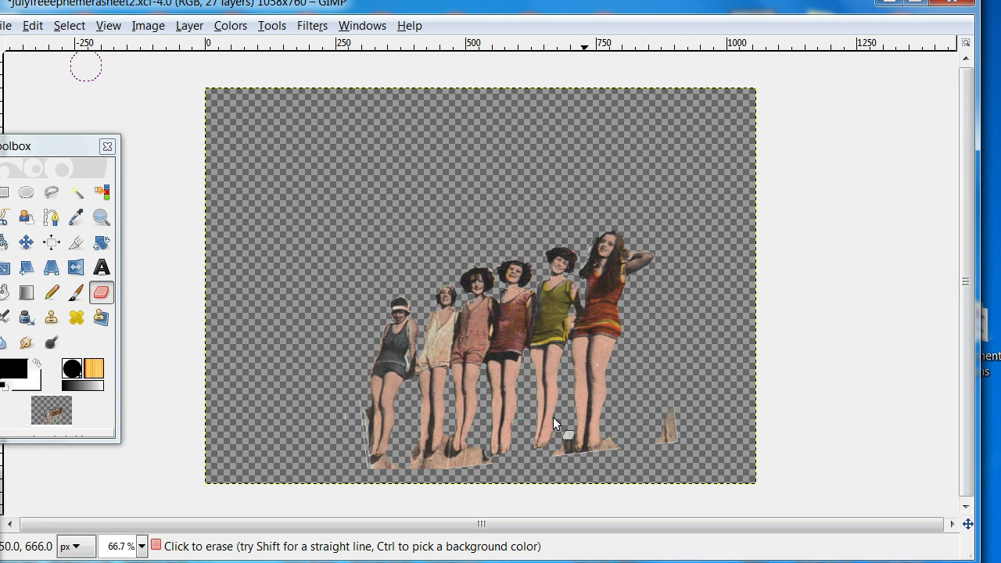
mouse_move(700, 428)
left_mouse_down()
mouse_move(676, 413)
mouse_move(668, 445)
mouse_move(619, 453)
left_mouse_up()
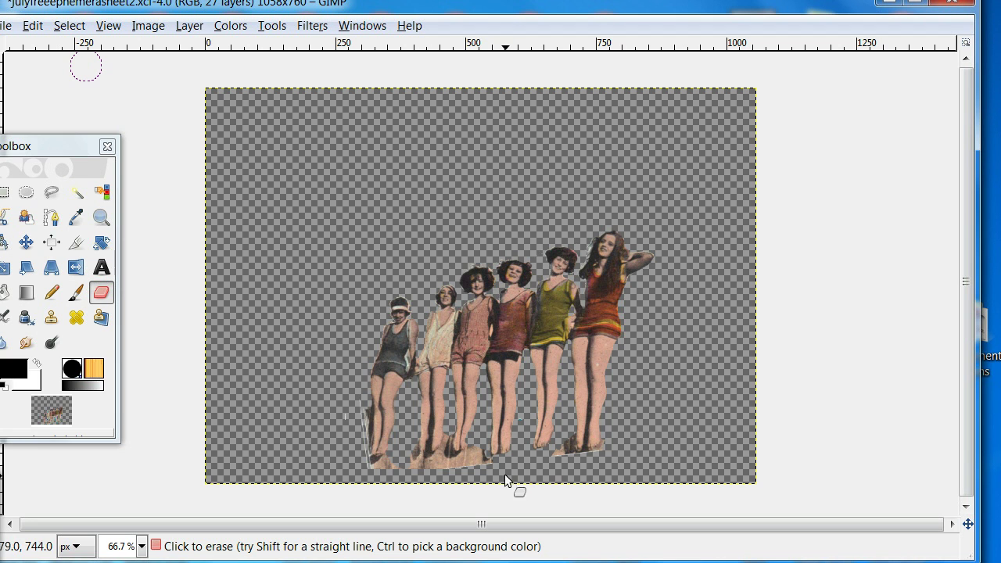
mouse_move(330, 445)
left_mouse_down()
mouse_move(350, 407)
mouse_move(354, 440)
left_mouse_up()
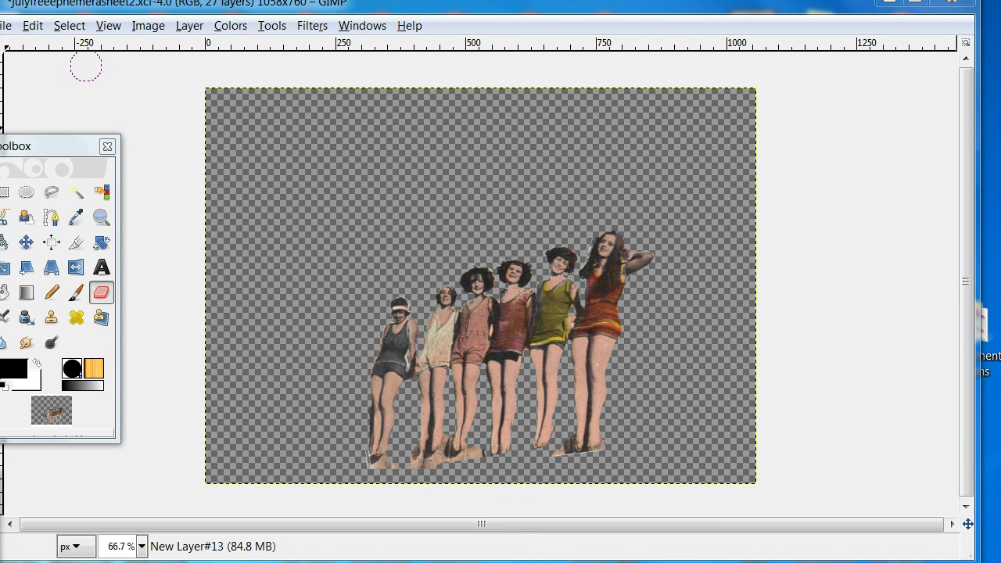
- Make the seashell frame layer New Layer#3 visible behind the bathing women
key("ctrl+l")
scroll(179, 282, "down", 2)
left_click(12, 197)
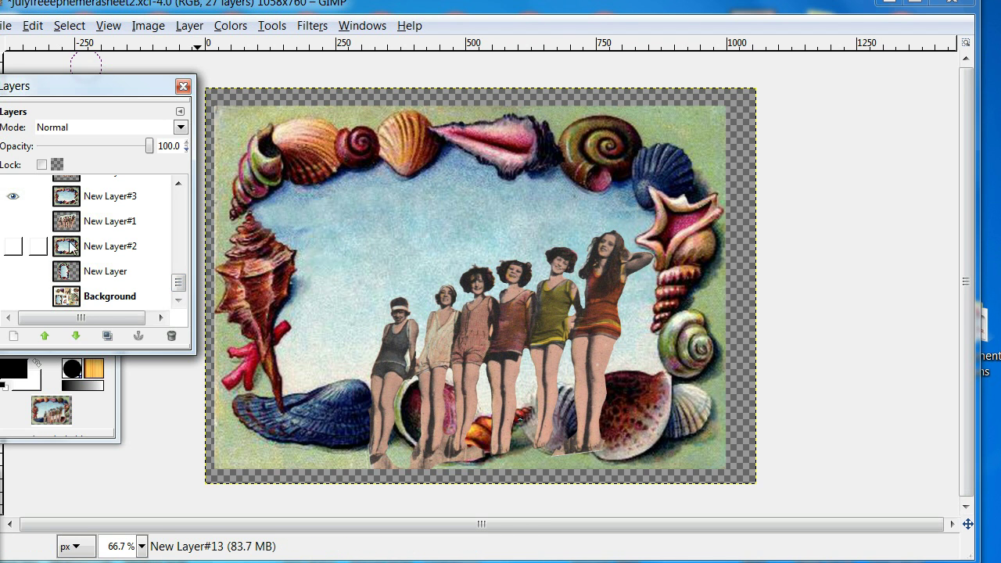
- Toggle the Drop Shadow#1 layer to compare the women with and without their shadow, leaving it visible
left_click_drag(179, 283, 180, 271)
left_click_drag(180, 263, 180, 261)
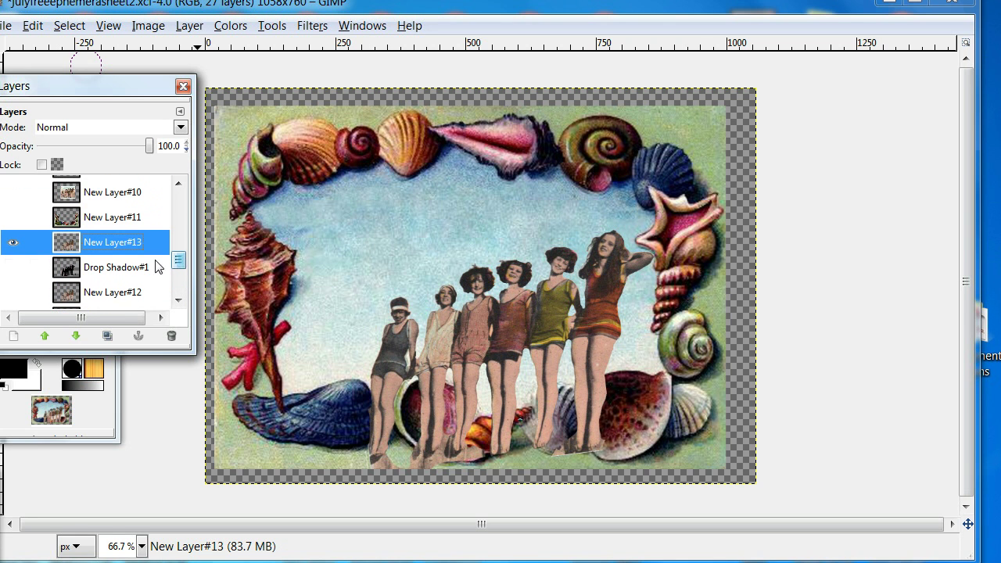
left_click(16, 268)
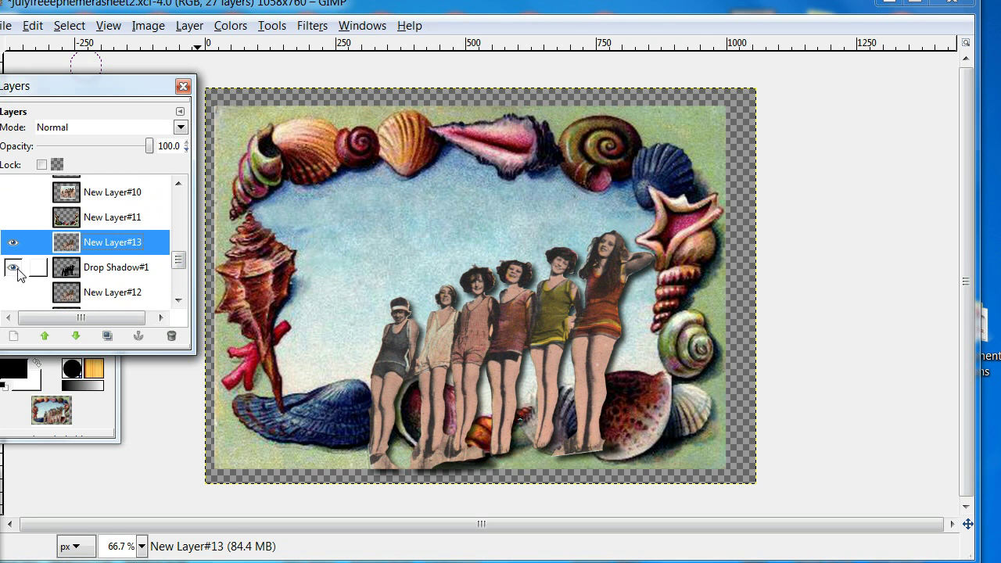
left_click(14, 268)
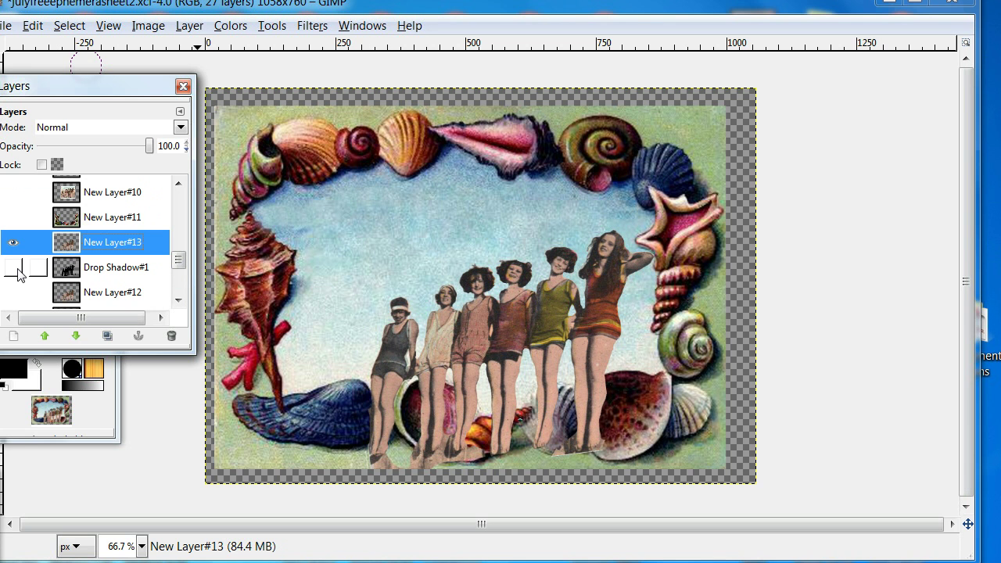
left_click(13, 269)
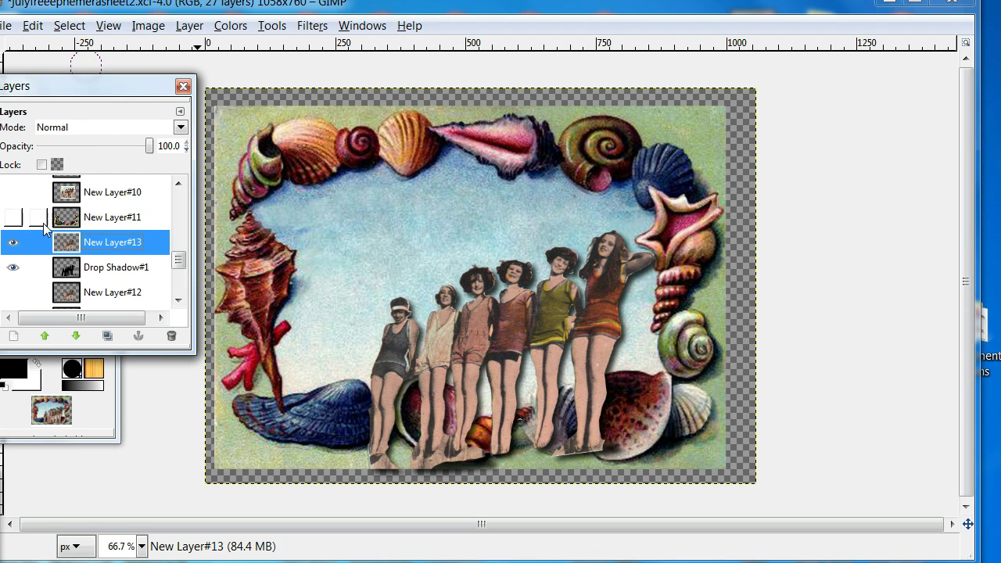
- Show the foreground shell and mermaid layer New Layer#11 and hide the bathing-women layer New Layer#13
left_click(12, 217)
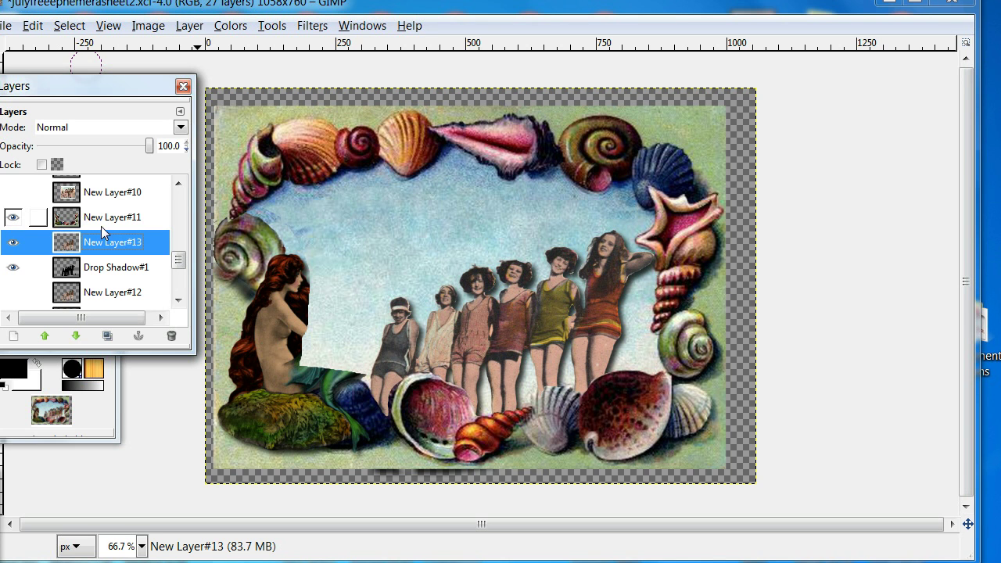
left_click(9, 247)
- Make the mermaid, mermaid shadow and seashell layers visible and close the layer list
left_click_drag(180, 264, 181, 229)
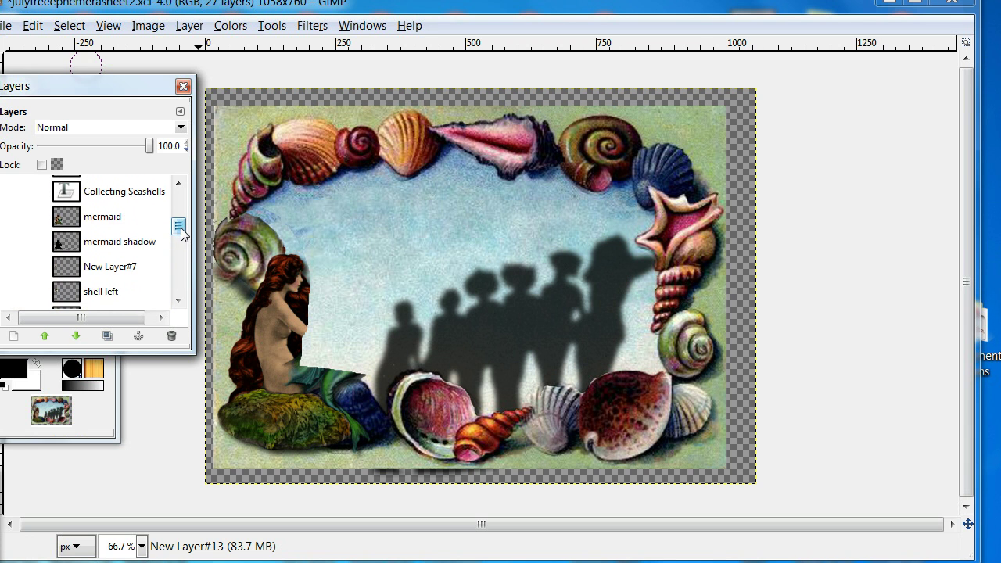
left_click(12, 217)
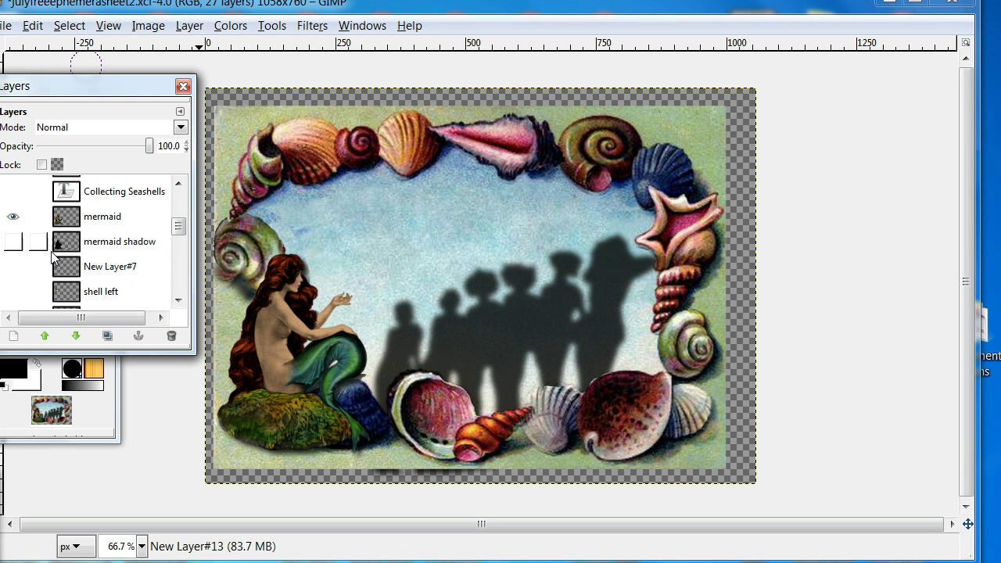
left_click(14, 243)
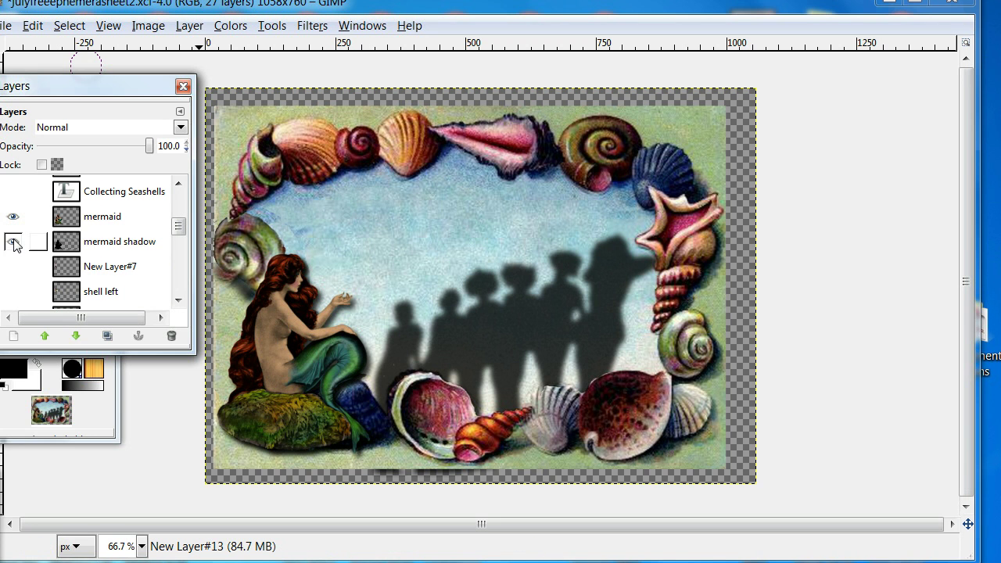
left_click_drag(180, 228, 188, 206)
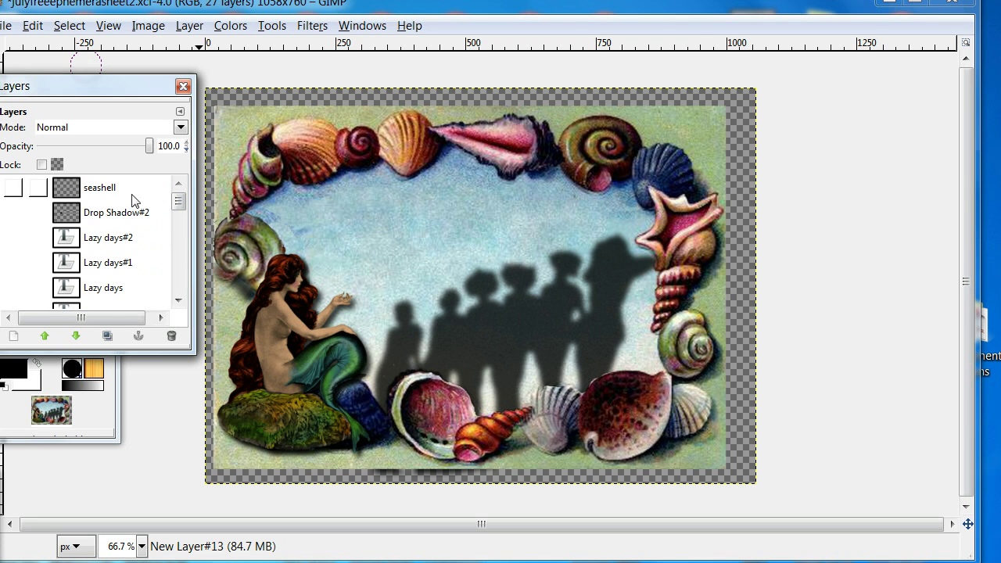
left_click(13, 189)
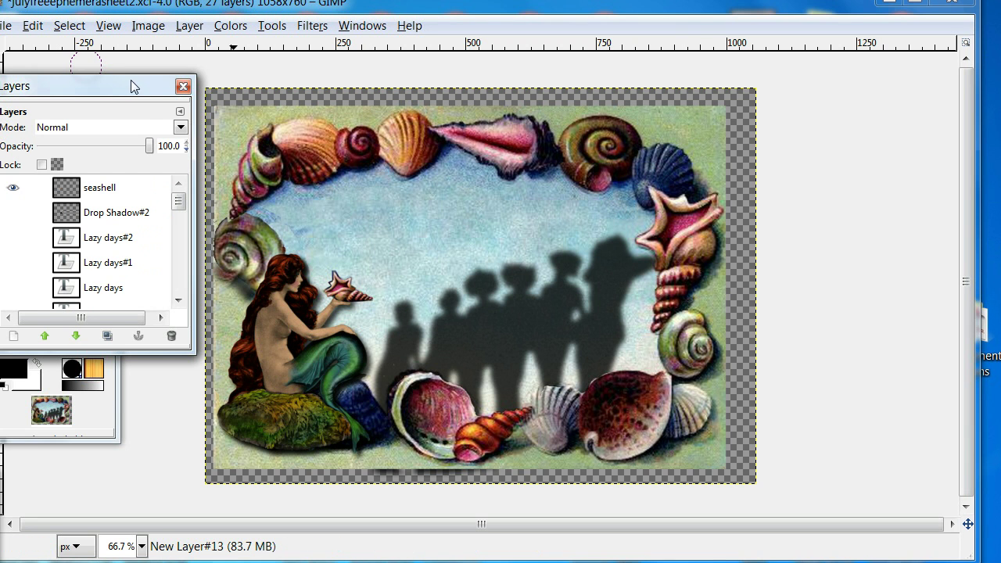
left_click(183, 86)
- Draw a rectangular selection around the shells on the frame's right edge and switch to the Scale tool and the Flip tool
left_click(5, 191)
left_click_drag(616, 174, 753, 344)
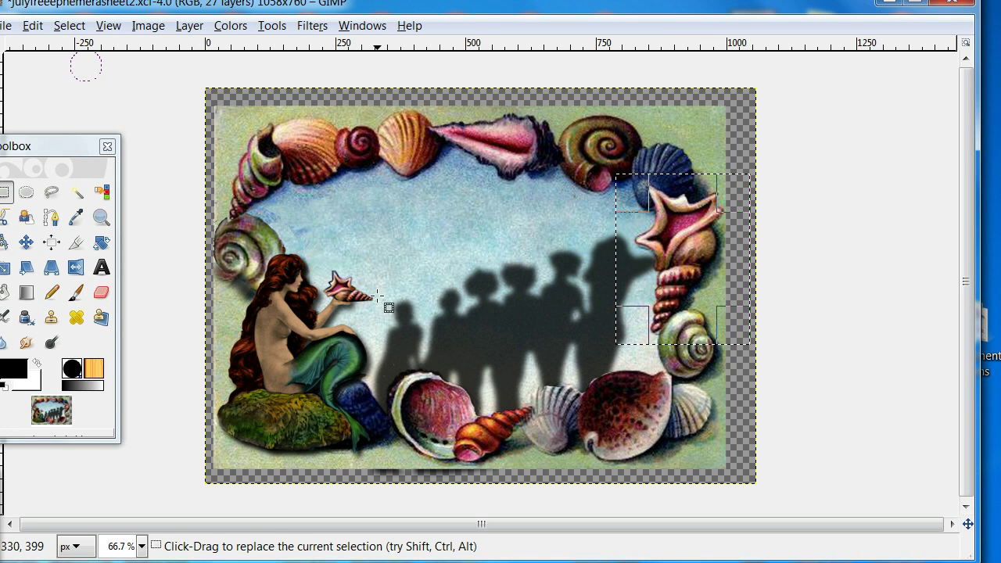
left_click(8, 268)
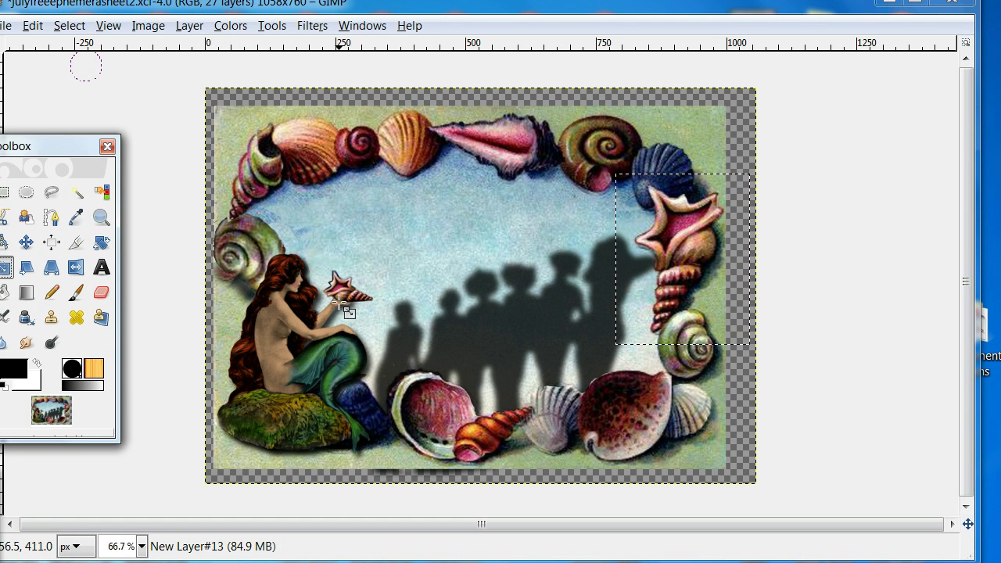
left_click(101, 242)
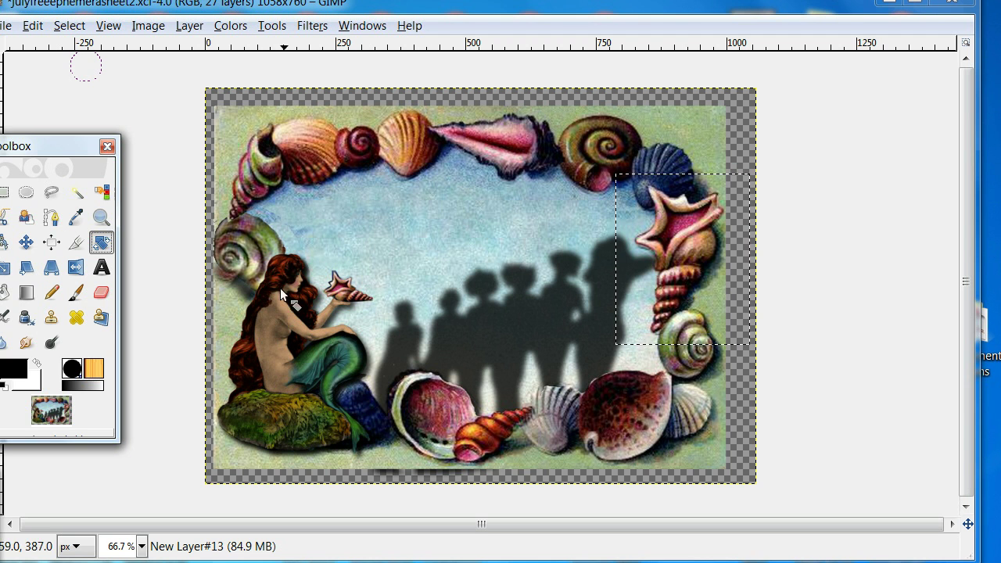
- Show the bathing-women layer New Layer#13 and toggle the foreground shell layer New Layer#11 off and on, leaving it visible
key("ctrl+l")
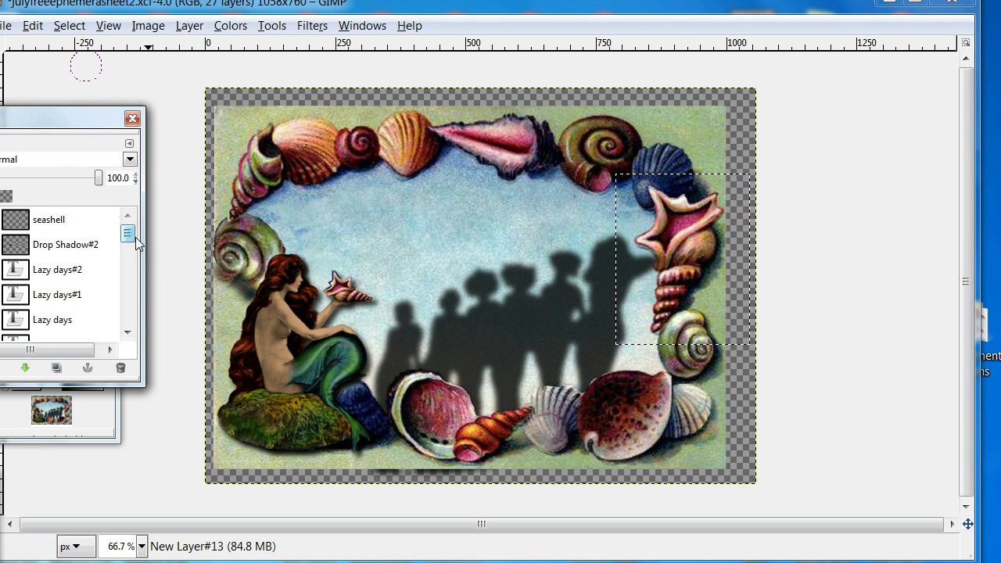
left_click_drag(128, 236, 134, 294)
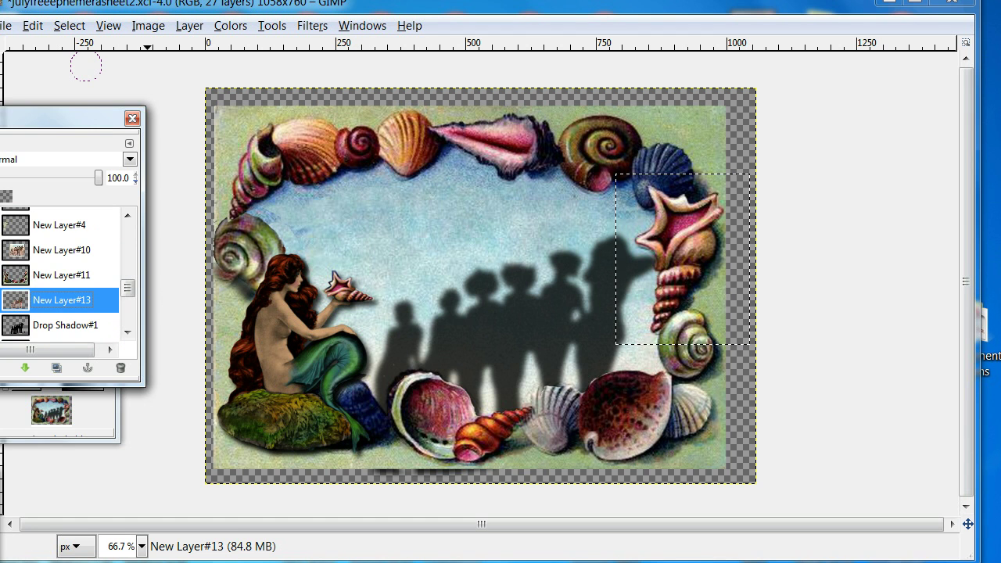
key("ctrl+z")
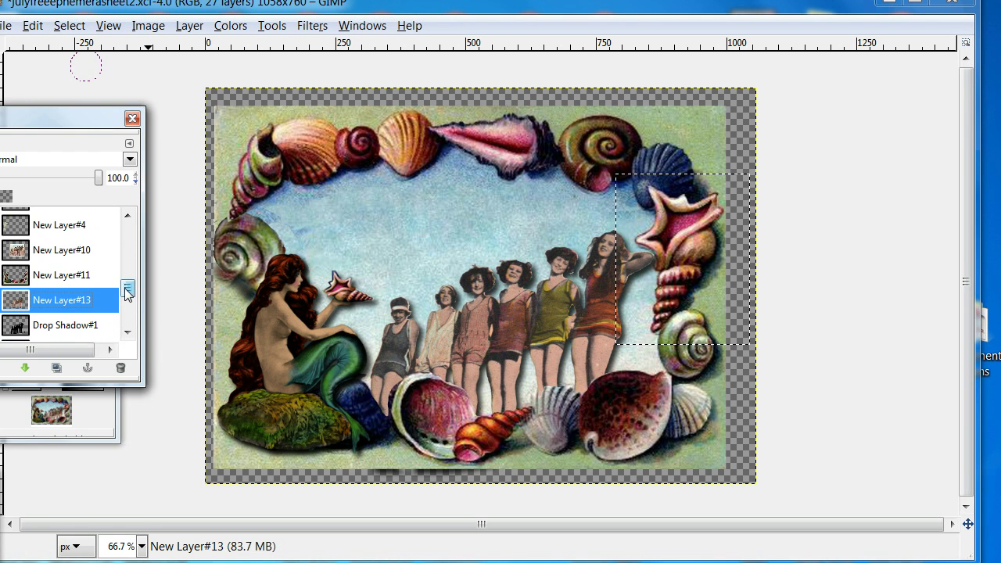
left_click(0, 276)
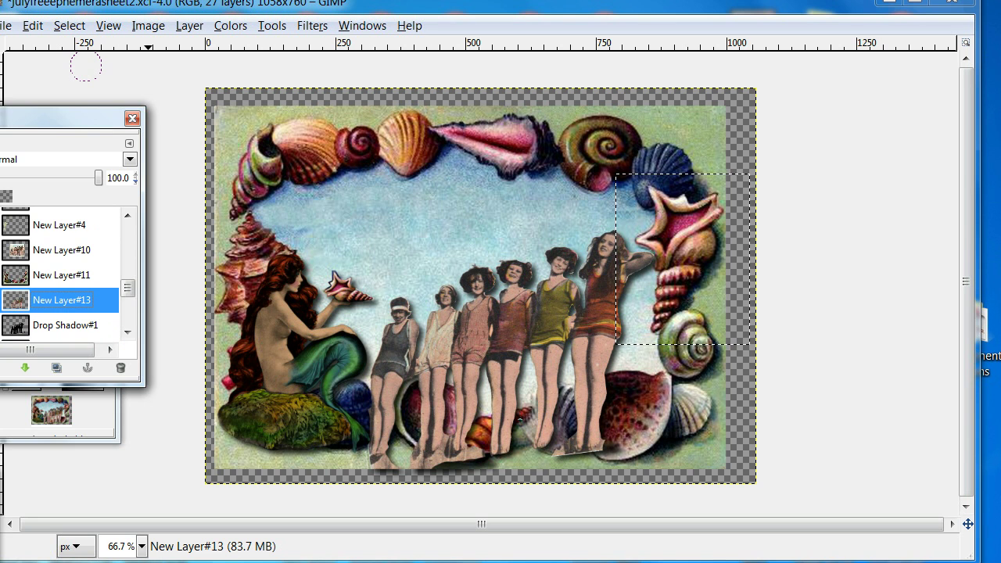
left_click(0, 275)
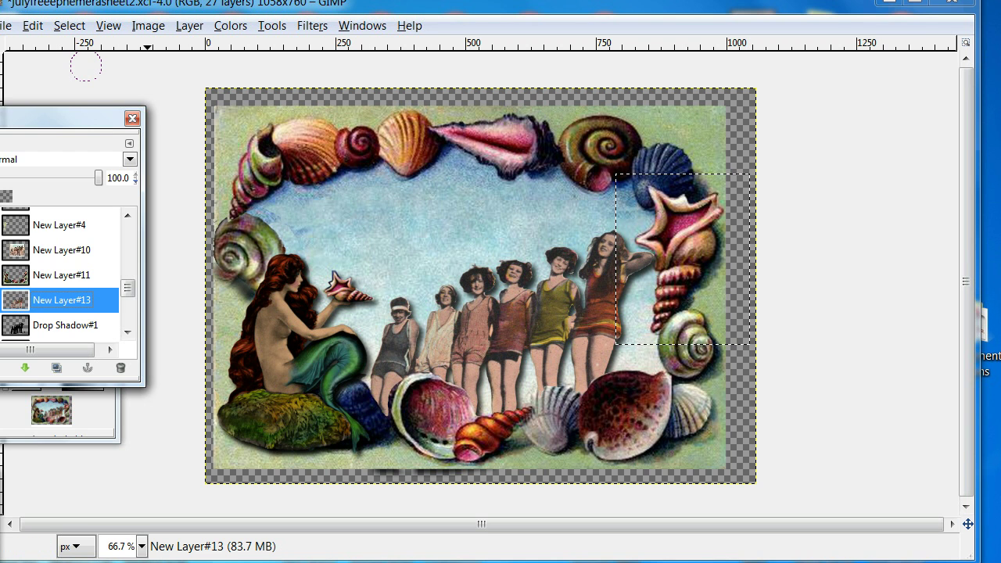
- Toggle the mermaid's visibility to compare the collage with and without her, leaving her visible
scroll(116, 284, "up", 5)
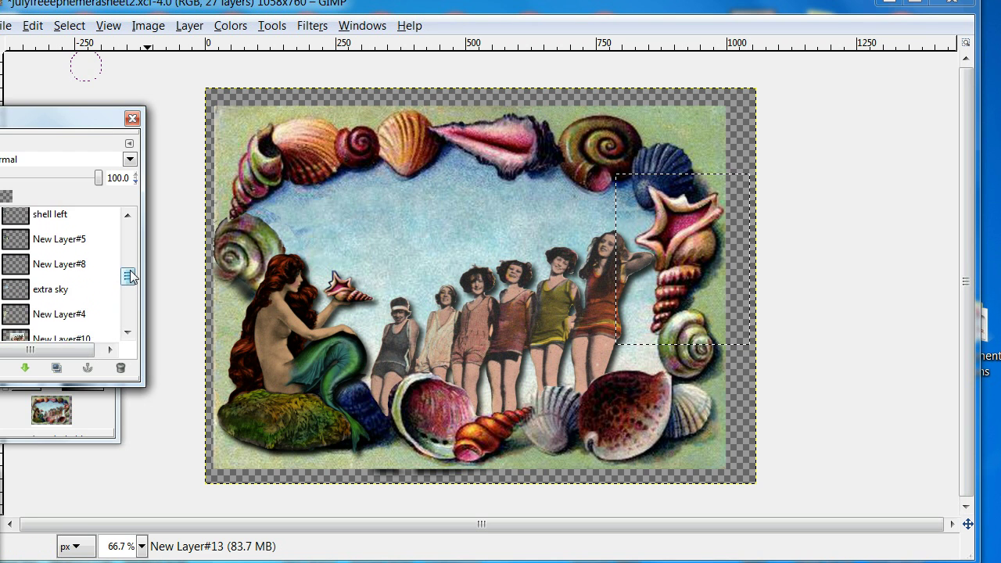
left_click_drag(69, 264, 278, 287)
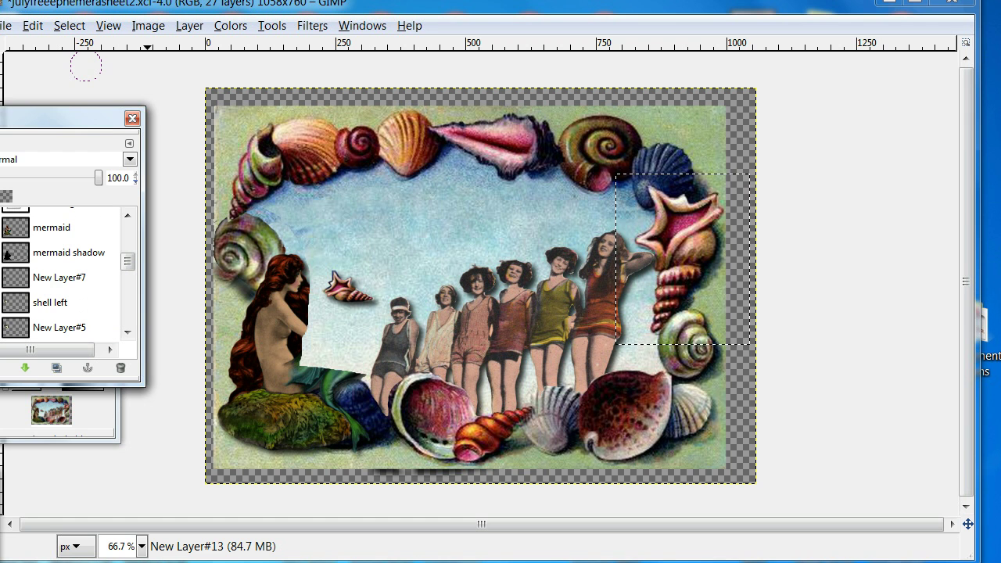
key("ctrl+z")
key("ctrl+y")
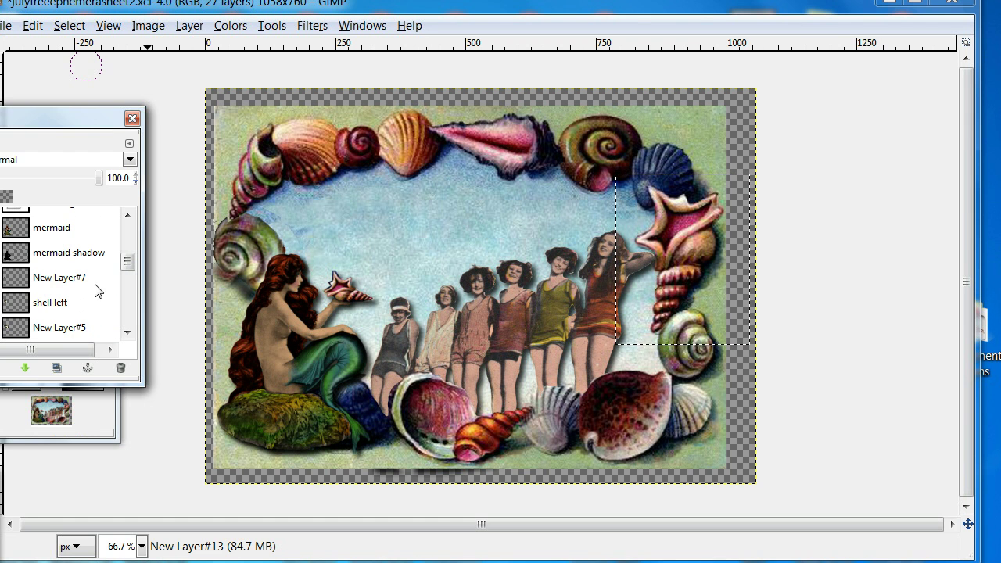
- Make the seashell frame layer New Layer#3 the active layer
left_click_drag(129, 264, 138, 290)
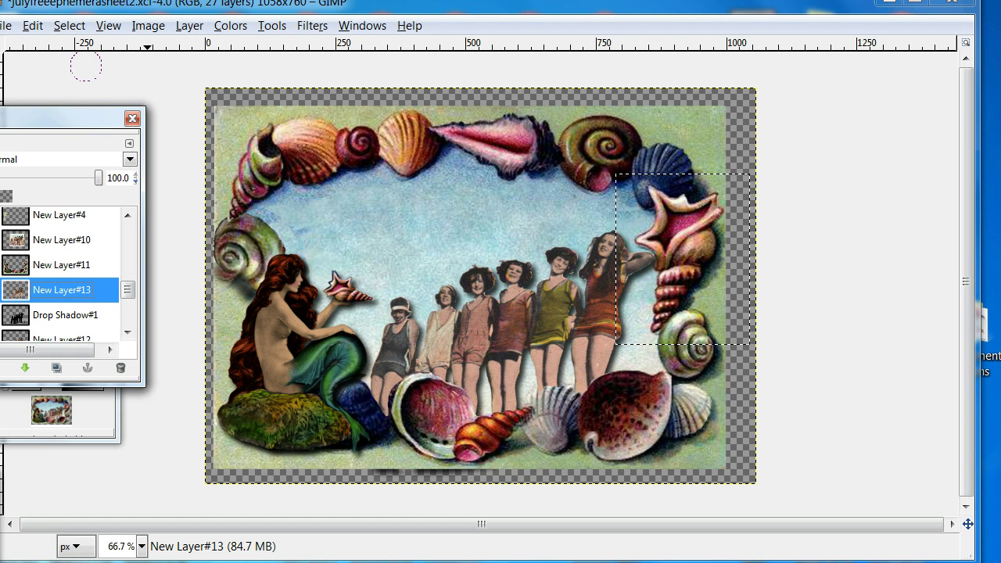
key("ctrl+z")
key("ctrl+z")
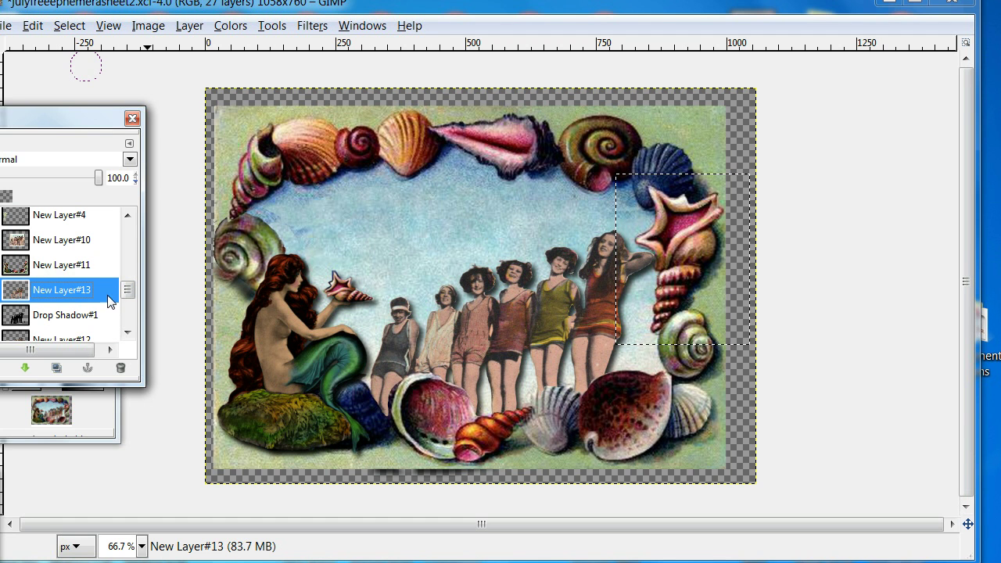
left_click_drag(130, 290, 127, 305)
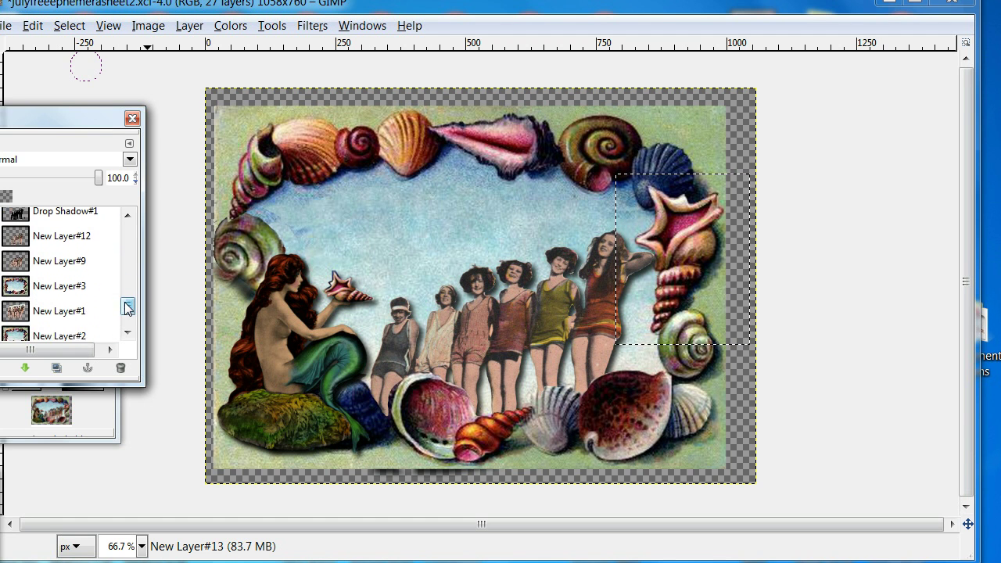
left_click(59, 286)
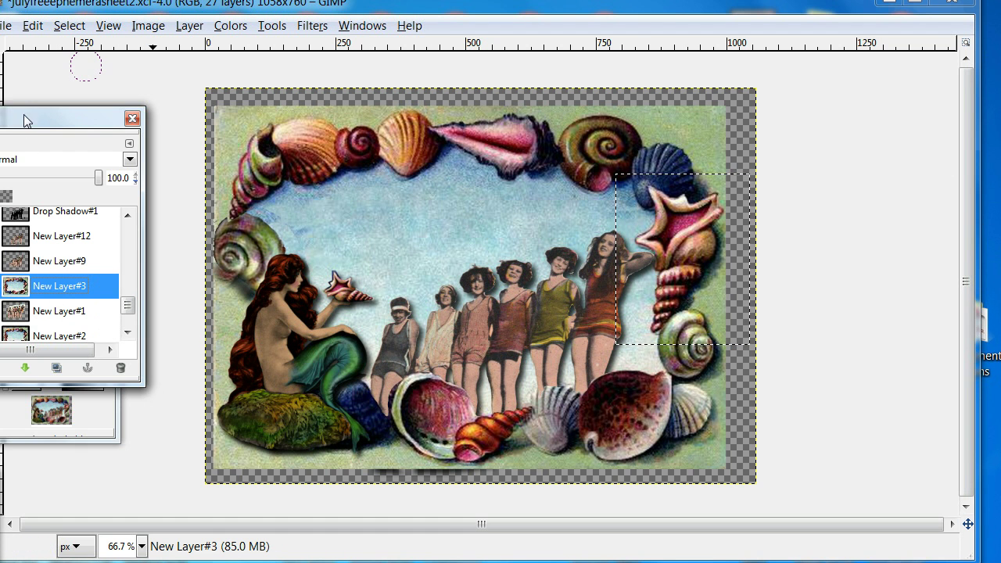
- Select the lower part of the seashell frame on New Layer#3 with a wide rectangle and copy it
left_click_drag(23, 118, 61, 229)
left_click(39, 149)
left_click_drag(47, 134, 55, 90)
left_click(14, 136)
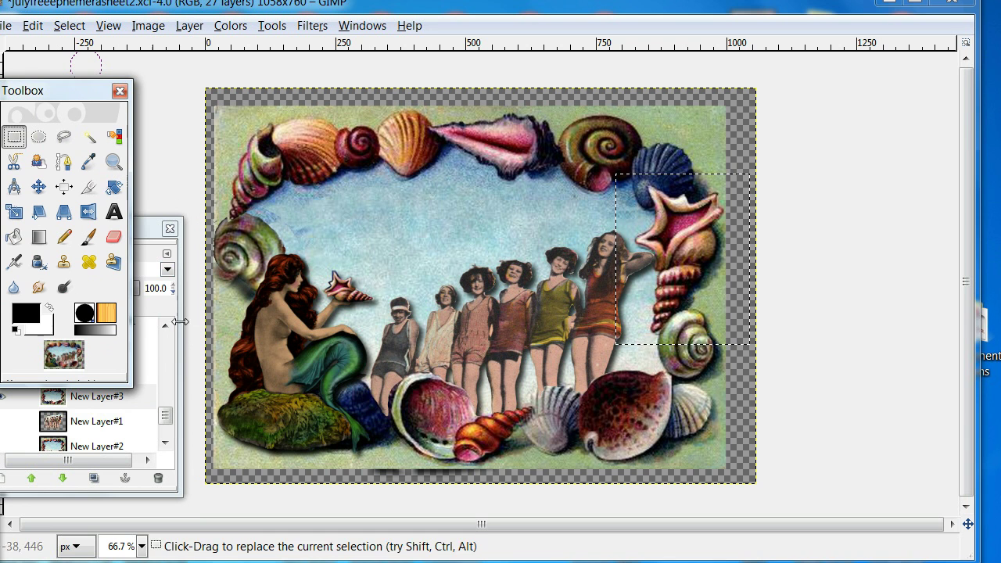
left_click_drag(317, 326, 740, 473)
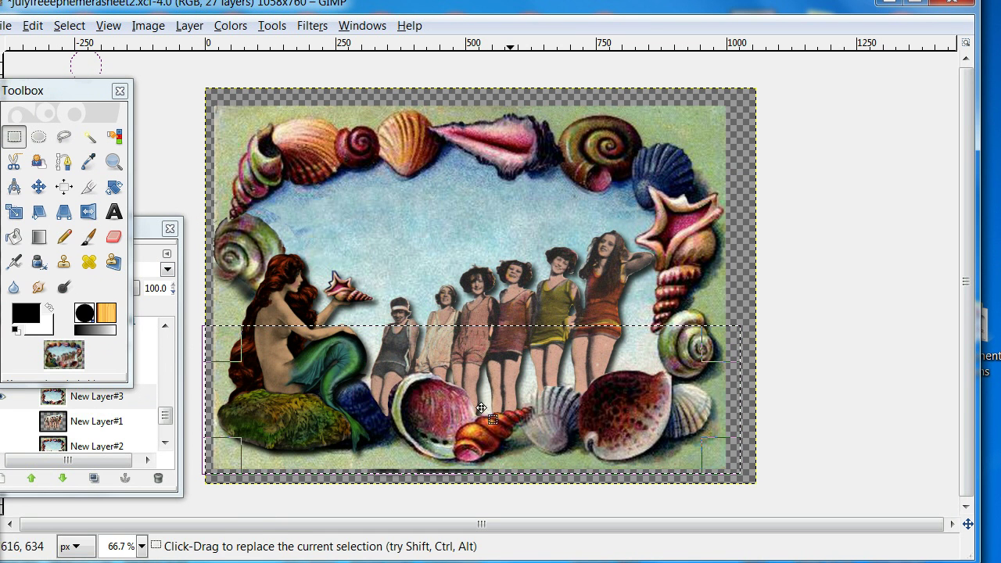
left_click_drag(50, 96, 0, 100)
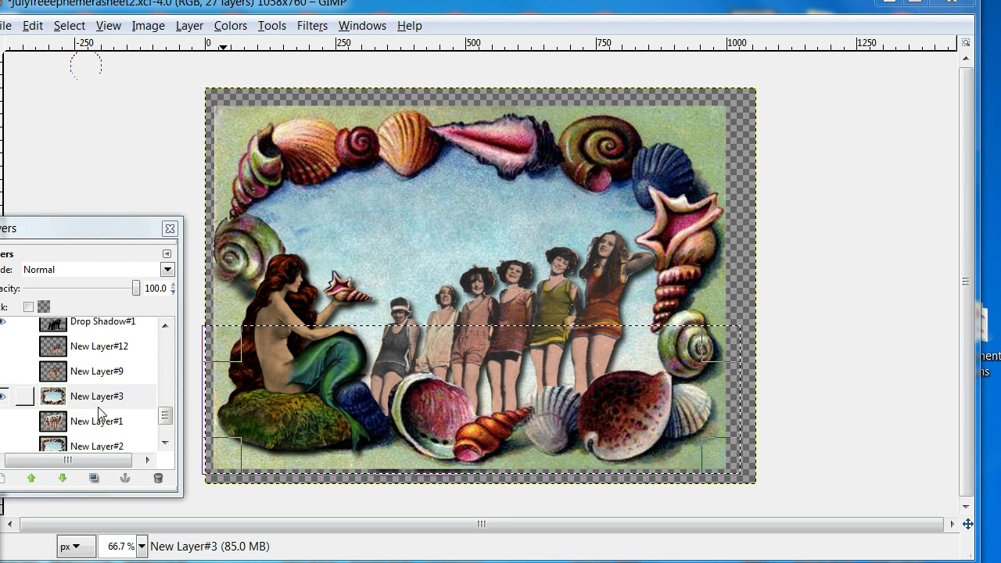
right_click(363, 383)
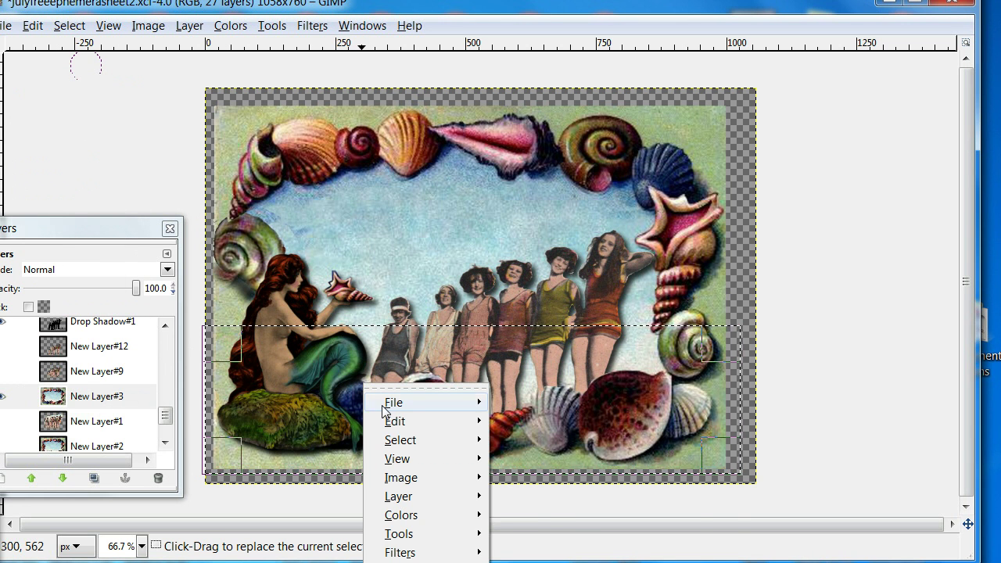
mouse_move(395, 423)
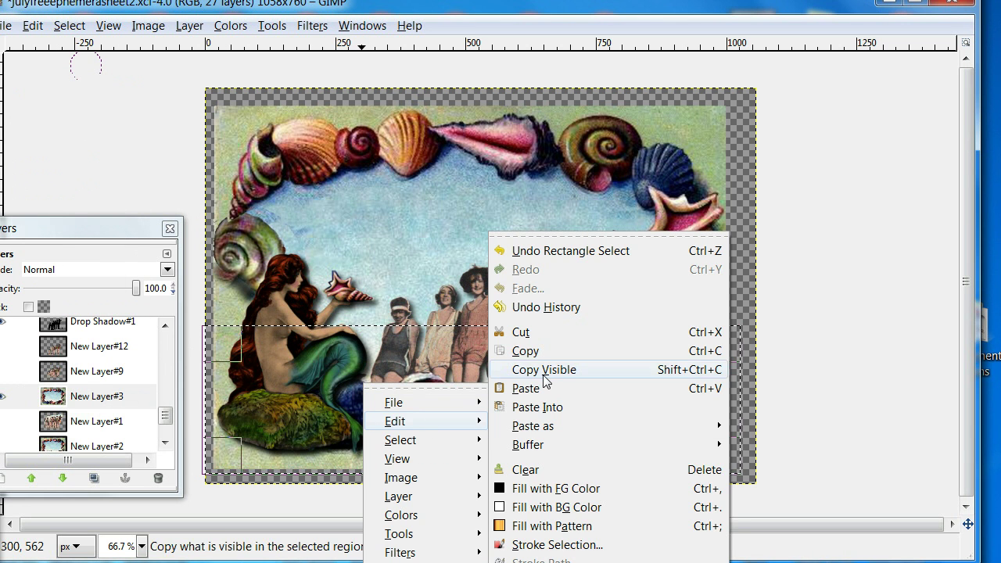
left_click(525, 351)
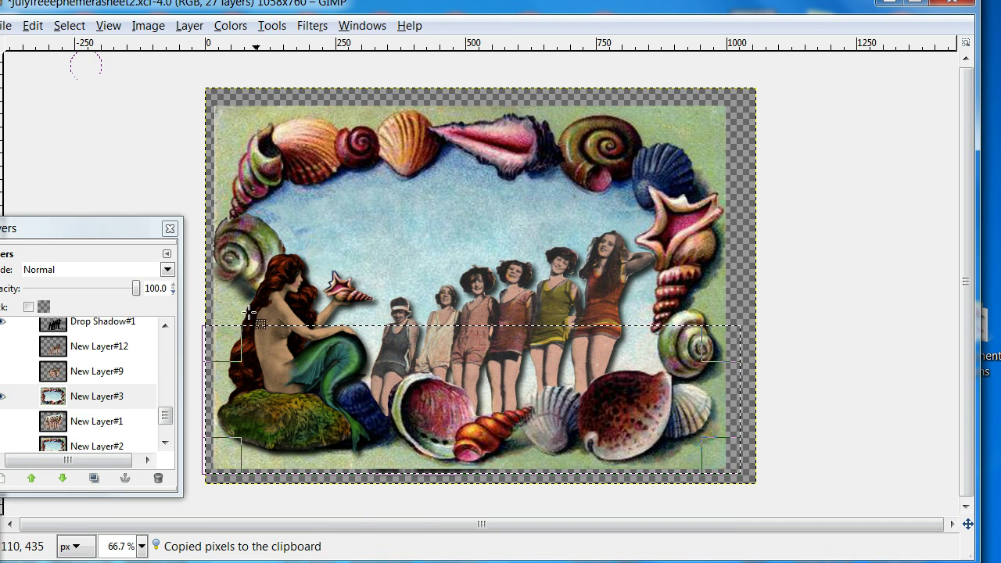
- Hide the existing foreground shell layer New Layer#11 so that the women's legs lie uncovered over the shells
left_click(165, 326)
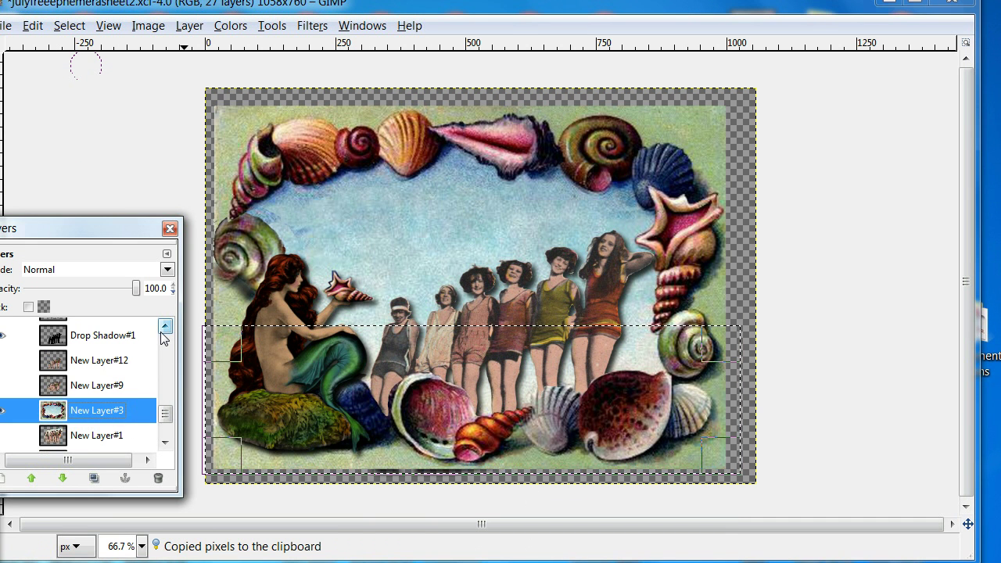
left_click(164, 326)
left_click(164, 326)
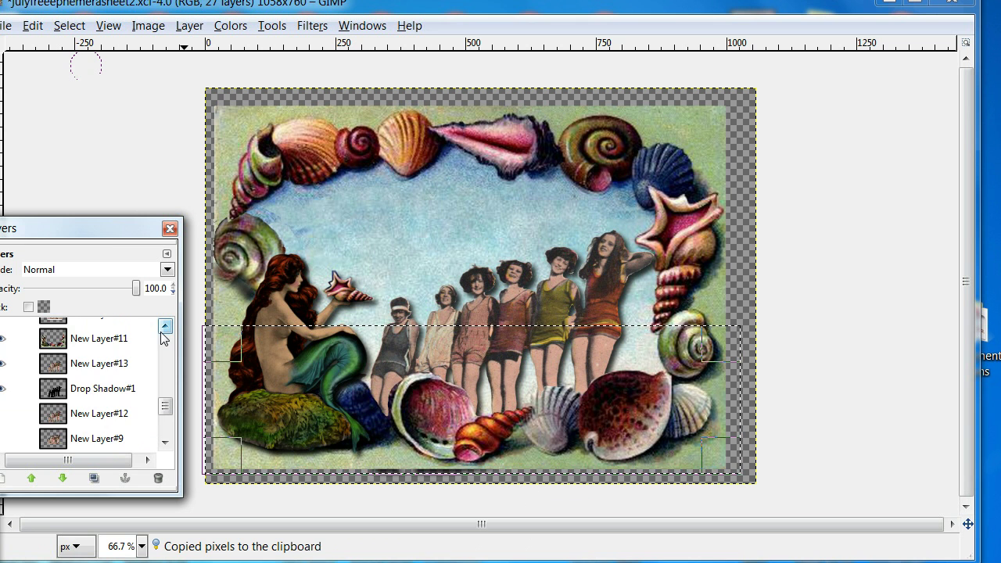
left_click(161, 331)
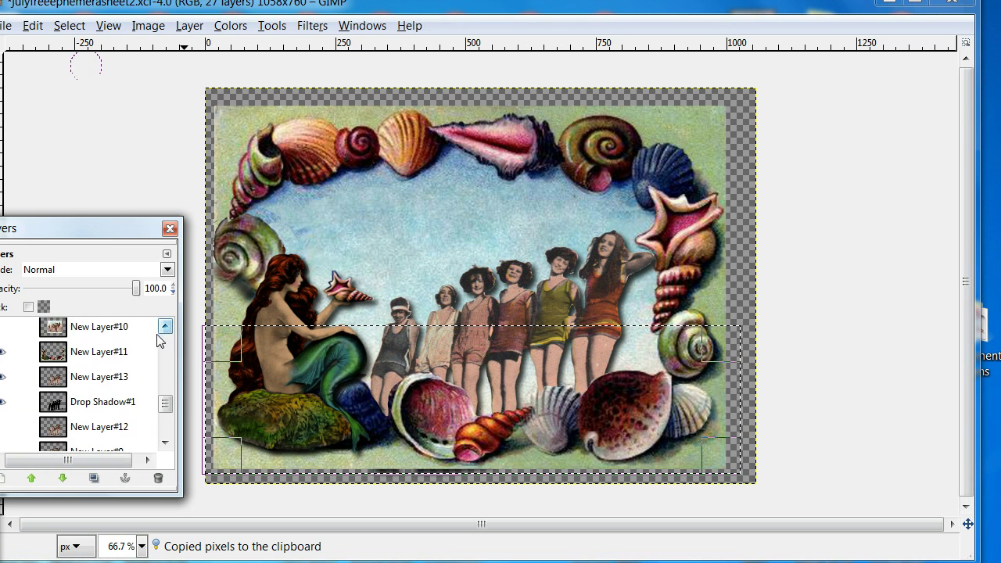
left_click(2, 352)
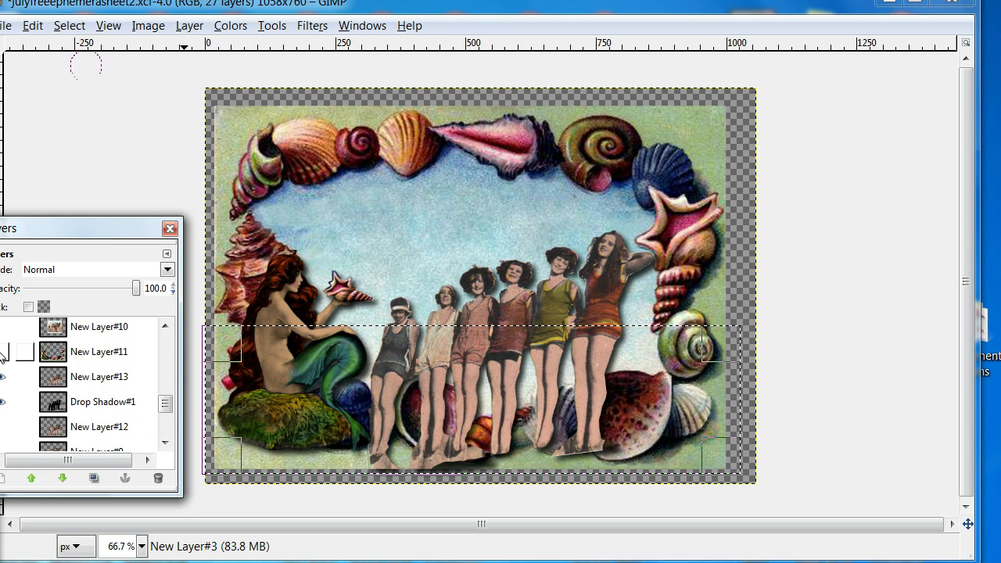
- Add a new layer directly above New Layer#11
left_click(99, 356)
left_click(167, 254)
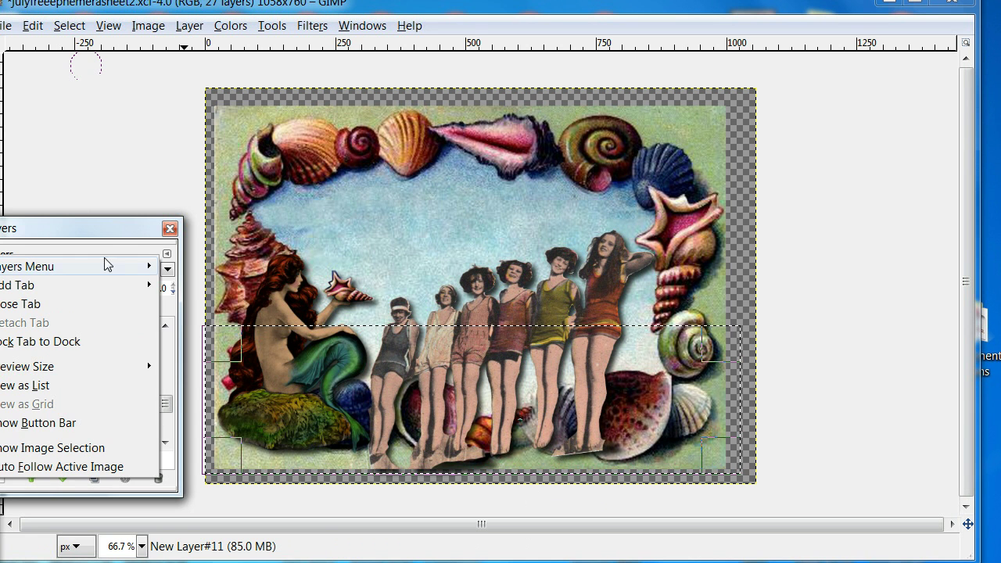
mouse_move(96, 267)
left_click(219, 237)
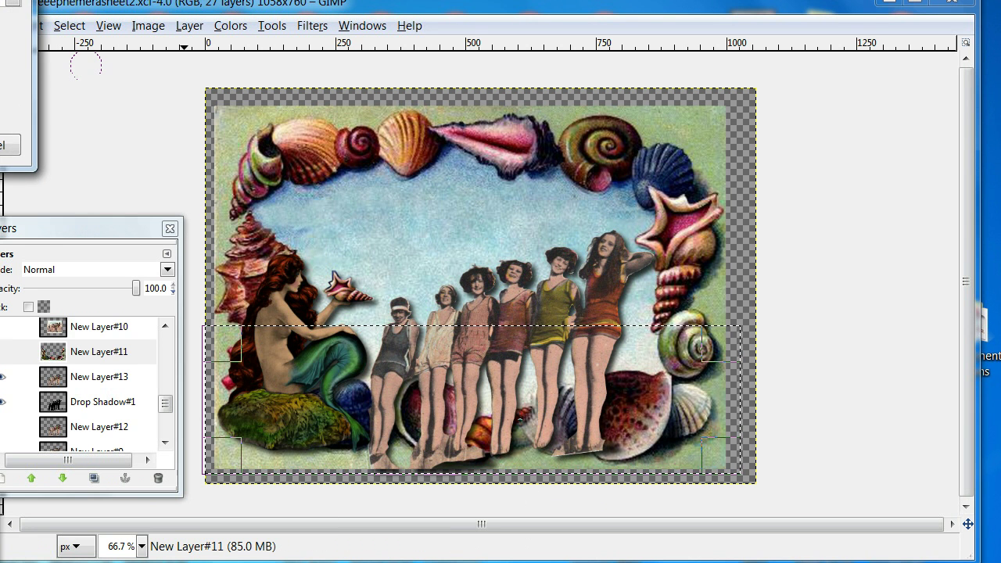
key("Return")
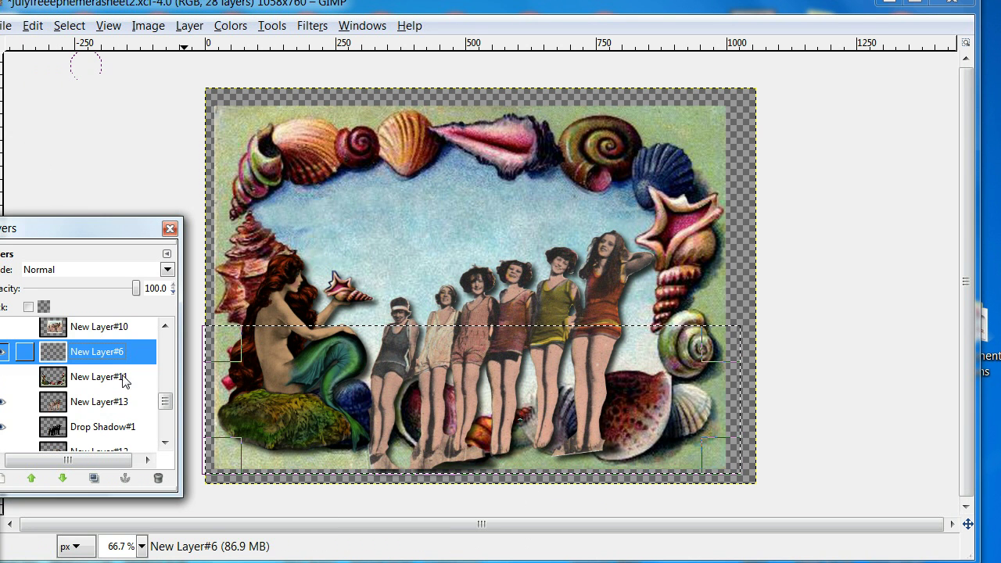
- Paste the copied lower shells and anchor the floating selection onto the new layer New Layer#6
right_click(303, 266)
mouse_move(395, 302)
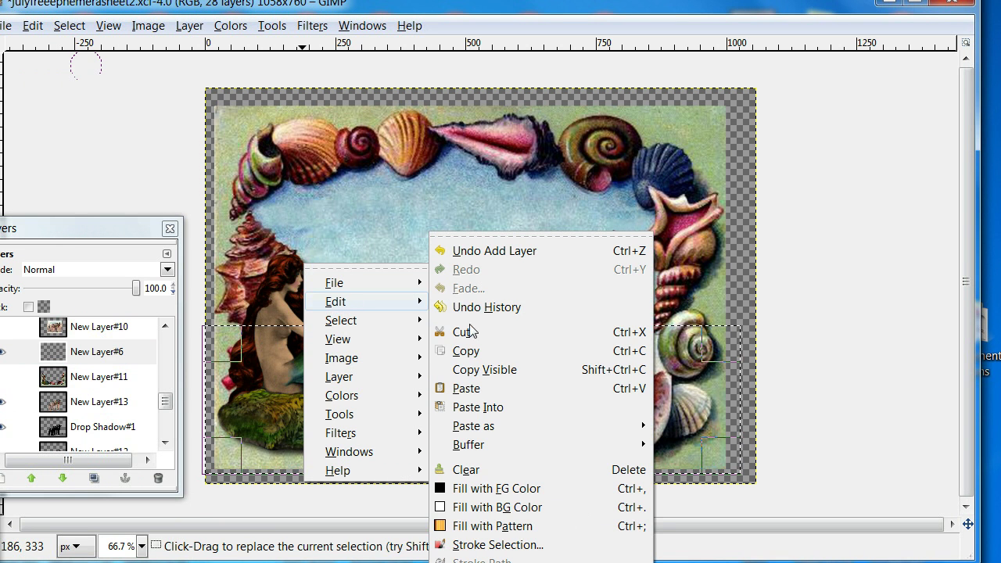
left_click(465, 389)
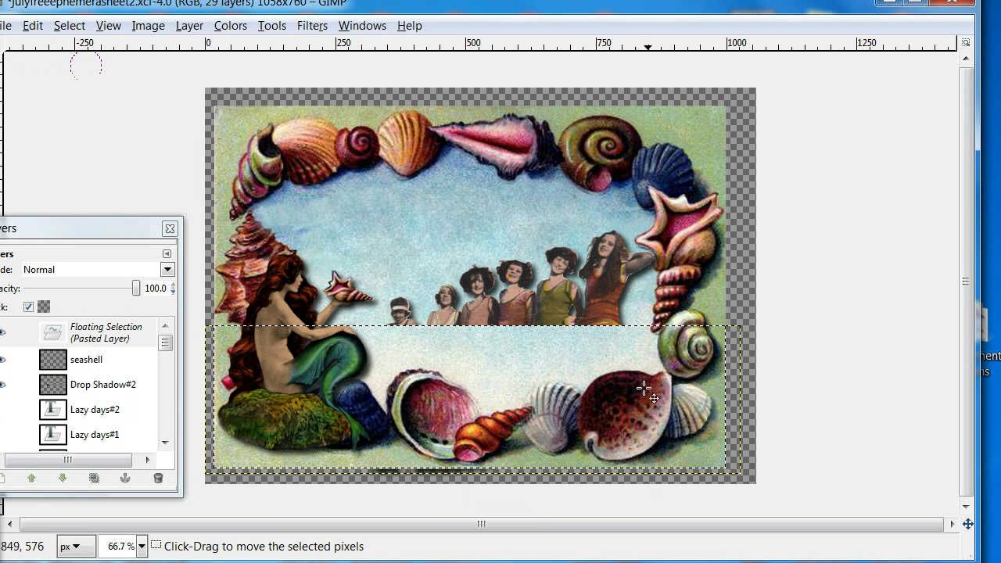
left_click(127, 477)
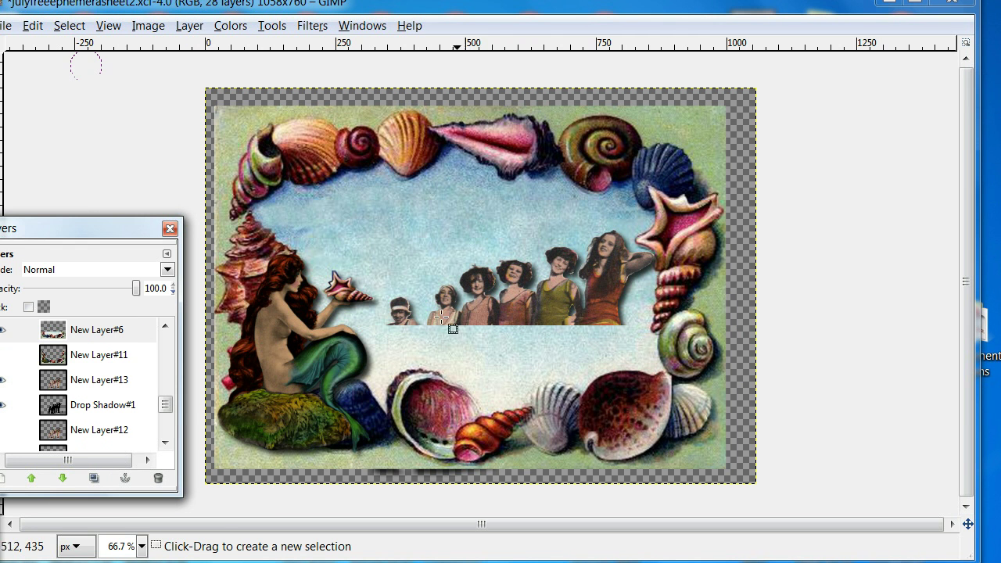
- Erase the pasted sky above the shells on New Layer#6 to uncover the bathing women down to their legs
mouse_move(0, 125)
left_mouse_down()
mouse_move(107, 121)
mouse_move(97, 103)
left_mouse_up()
left_click(148, 255)
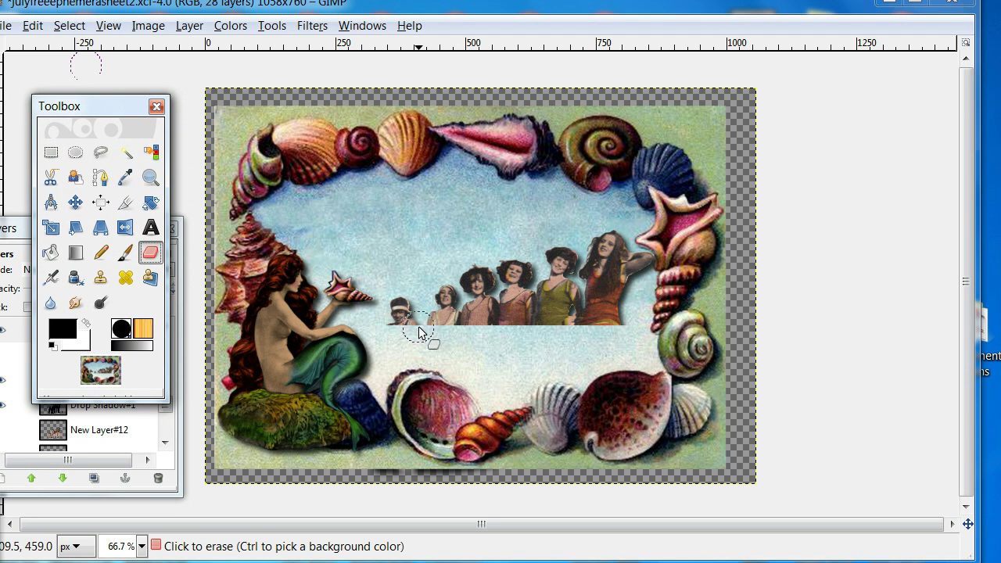
left_click_drag(419, 329, 443, 343)
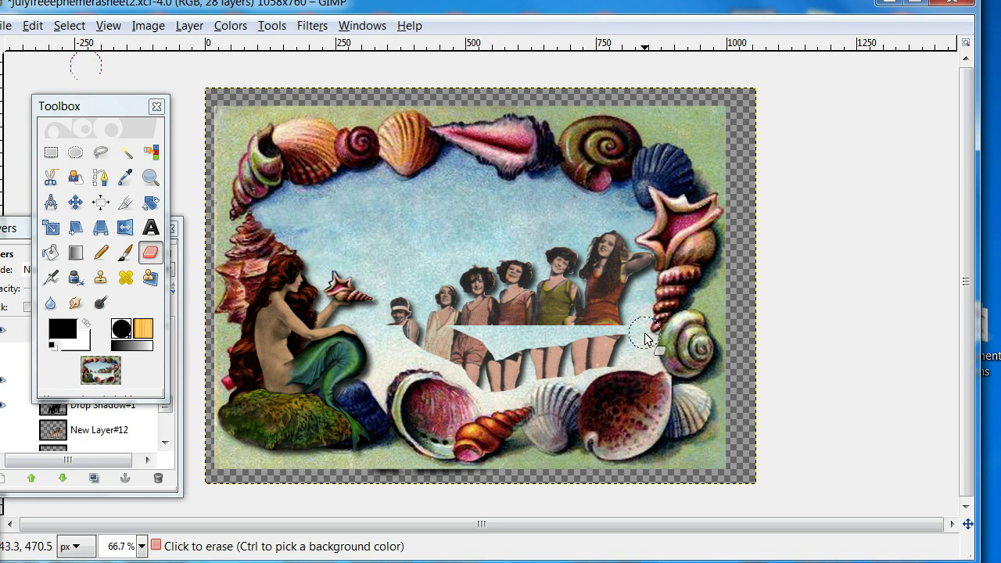
left_click_drag(645, 334, 556, 336)
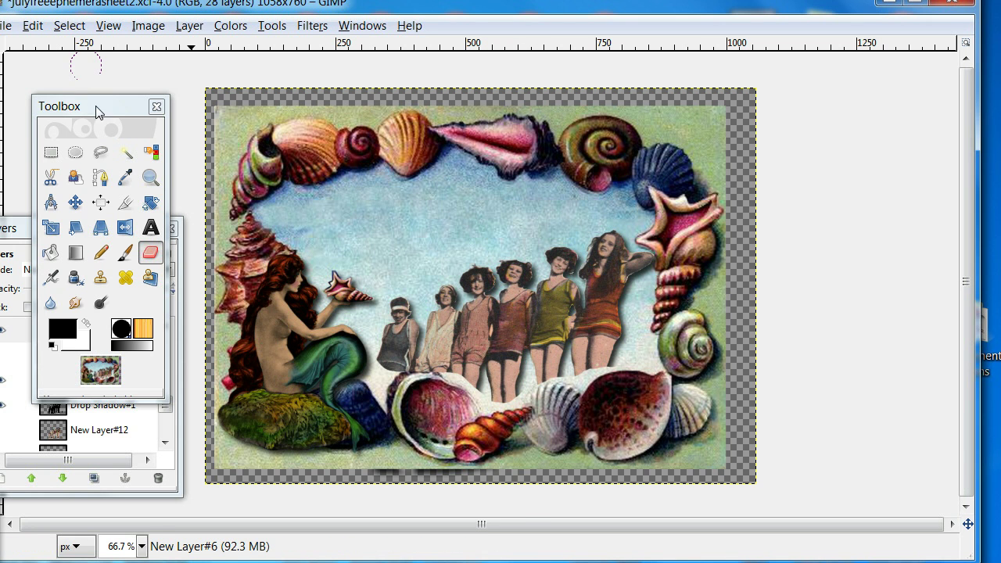
left_click_drag(99, 111, 997, 117)
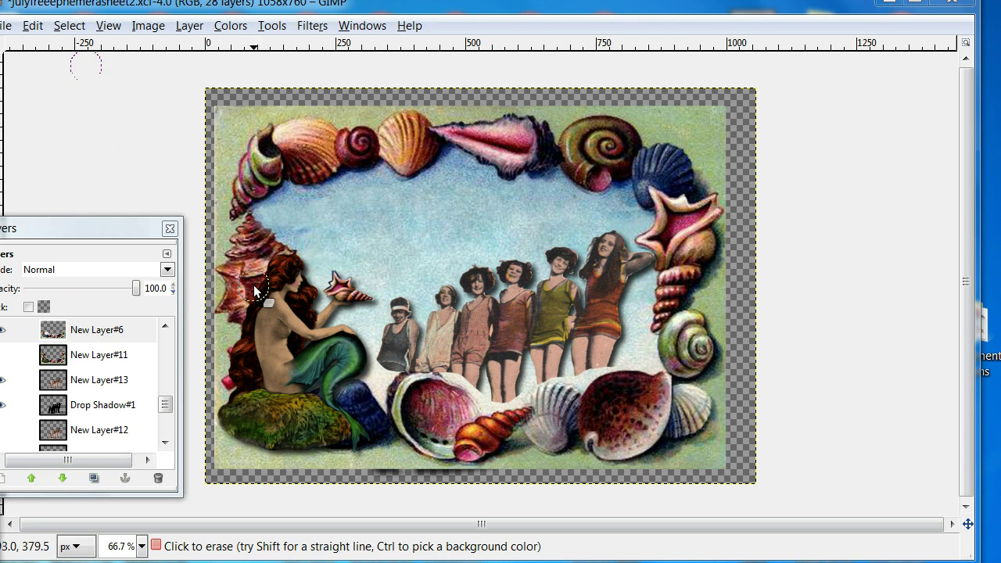
- Show New Layer#11 again and copy a rectangular area around the green spiral shell at the frame's lower right from New Layer#3
left_click(3, 354)
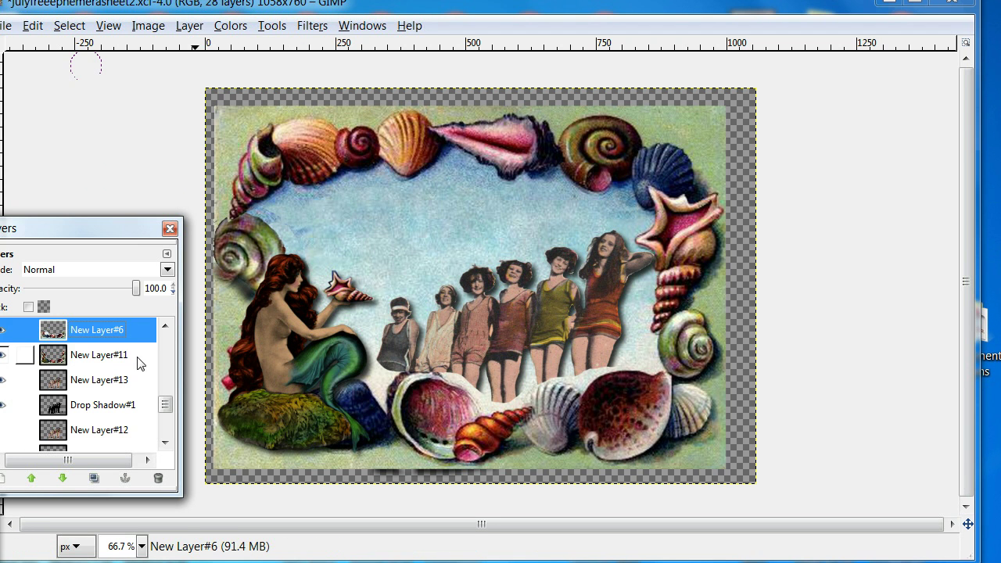
left_click_drag(174, 404, 170, 416)
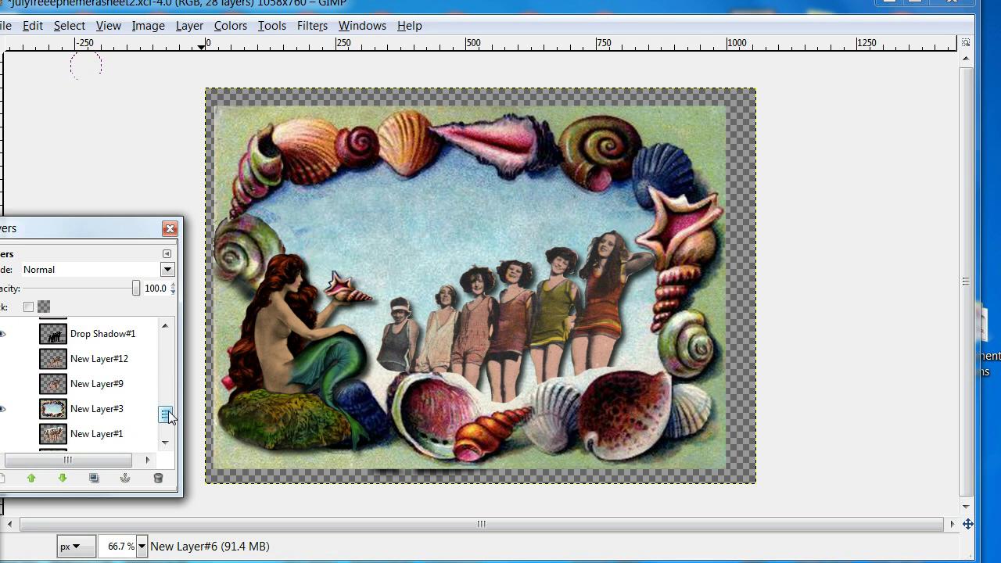
left_click(115, 413)
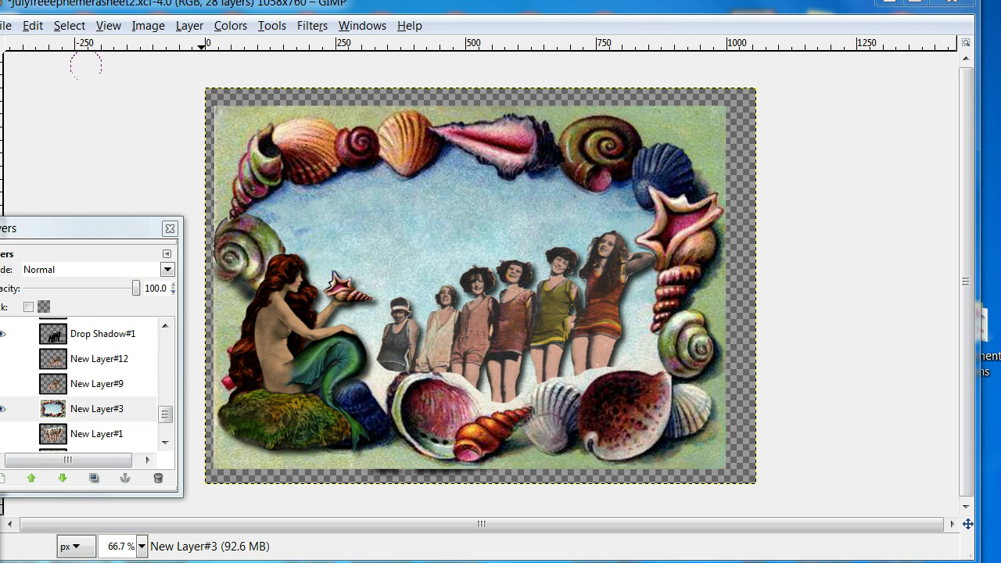
left_click_drag(0, 124, 15, 125)
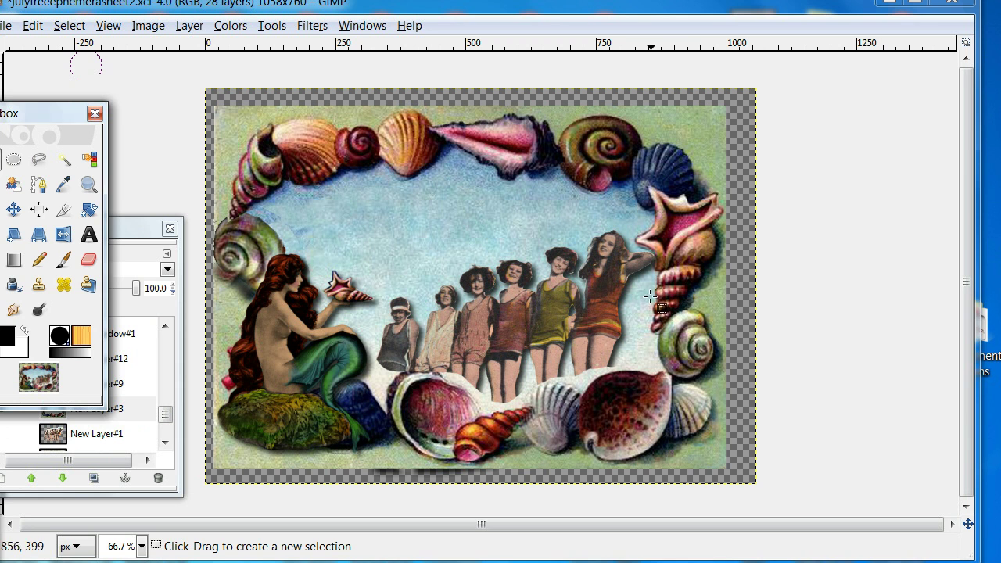
left_click_drag(636, 291, 740, 386)
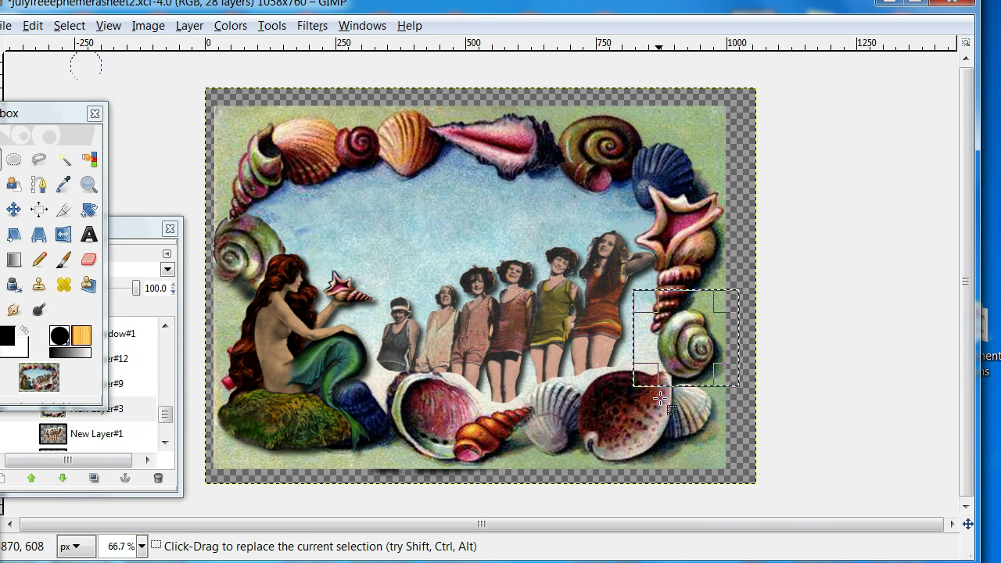
right_click(672, 345)
mouse_move(701, 383)
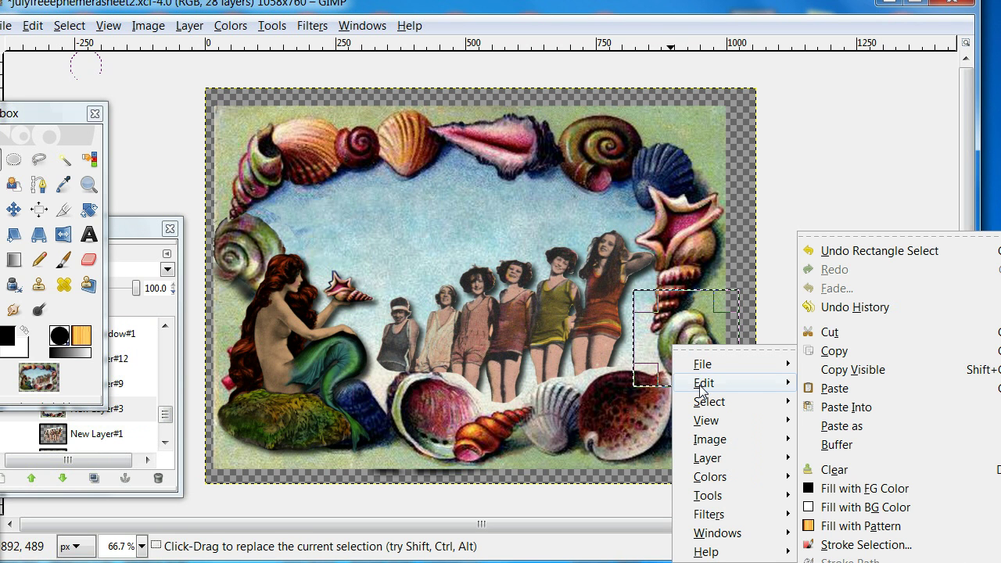
left_click(831, 351)
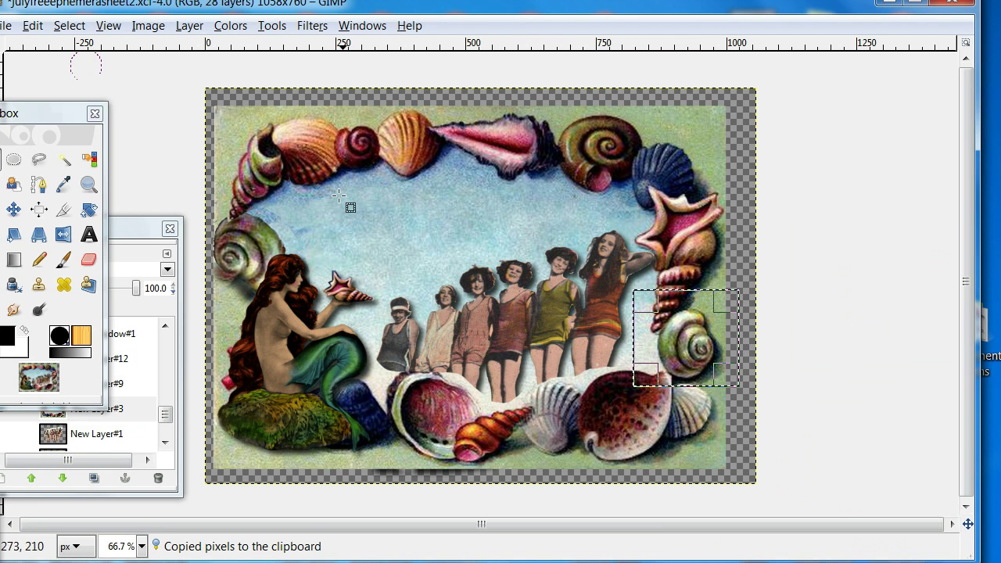
- Add a new empty layer directly above New Layer#3
left_click(147, 234)
left_click_drag(167, 413, 168, 398)
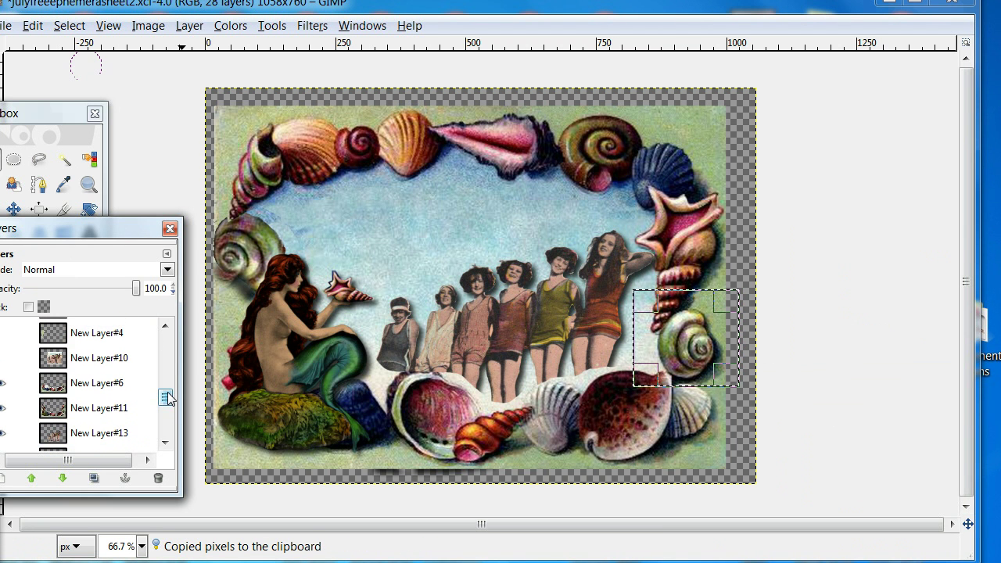
left_click(166, 253)
mouse_move(71, 270)
left_click(219, 238)
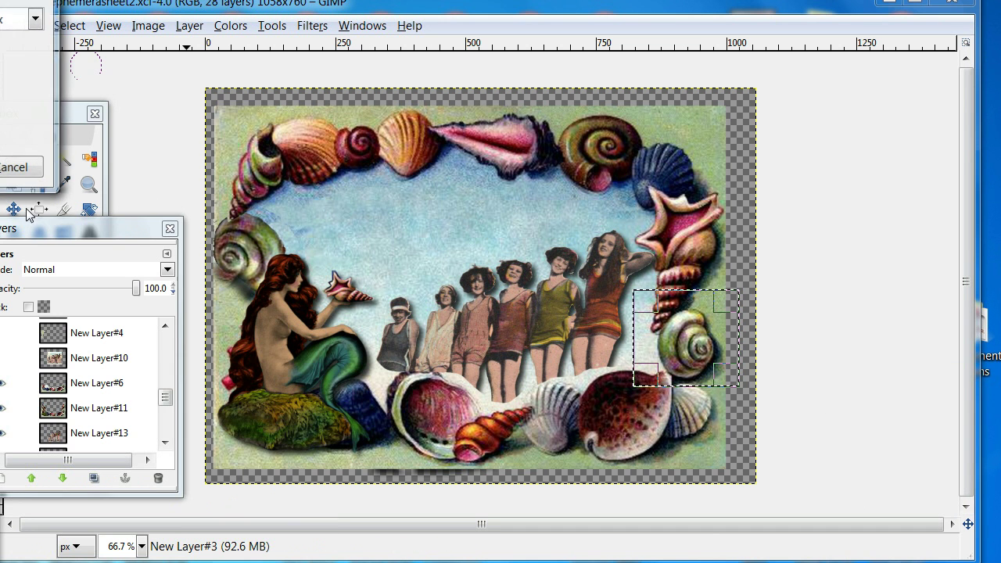
key("Return")
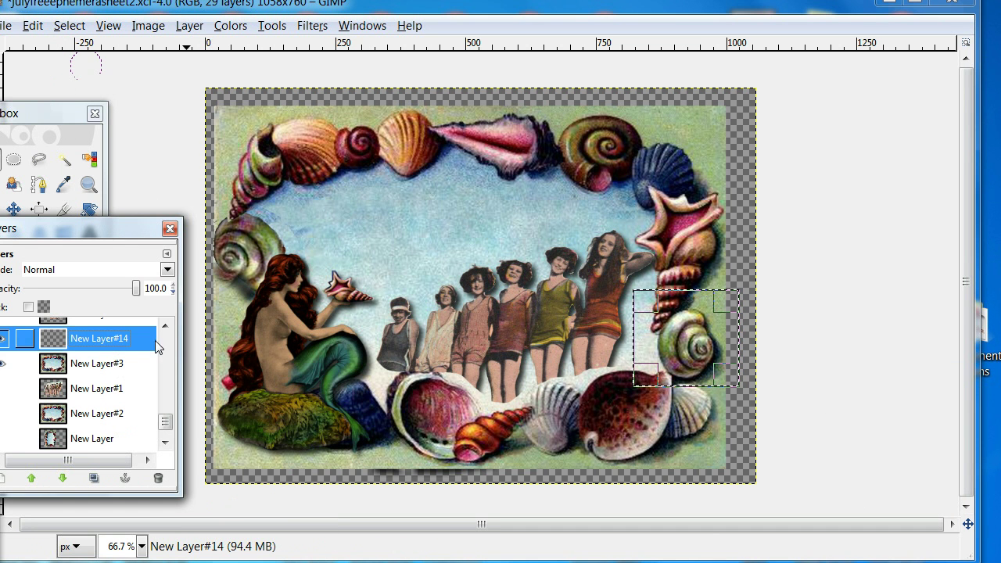
- Paste the copied spiral shell and move the floating selection into the sky above the mermaid's outstretched hand
right_click(289, 219)
mouse_move(324, 252)
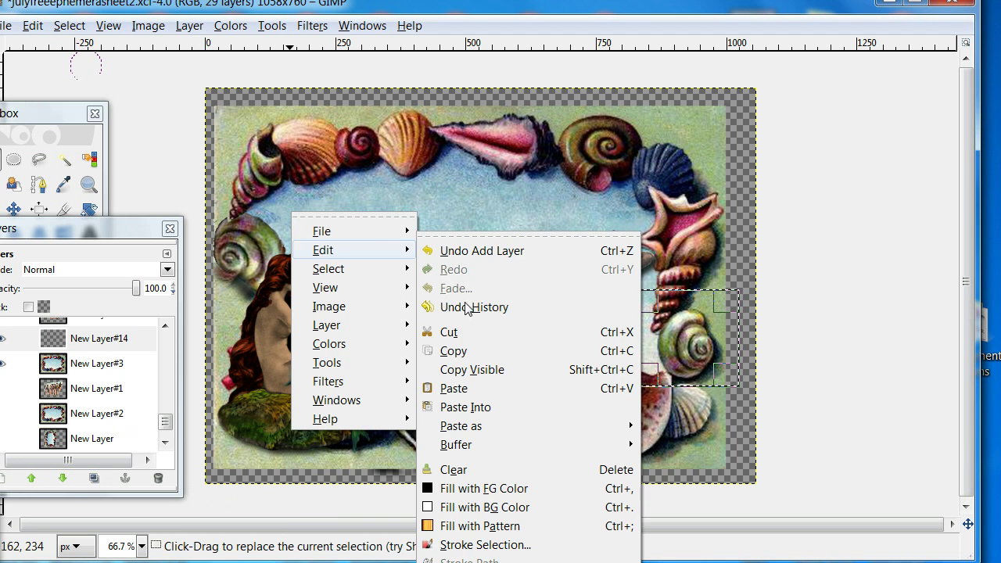
left_click(472, 369)
key("ctrl+v")
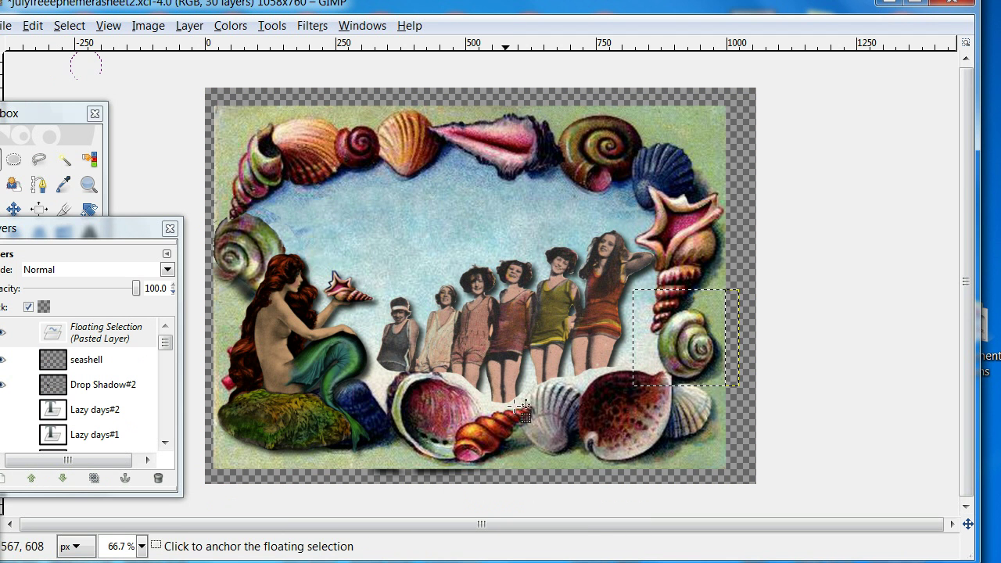
left_click_drag(695, 353, 388, 221)
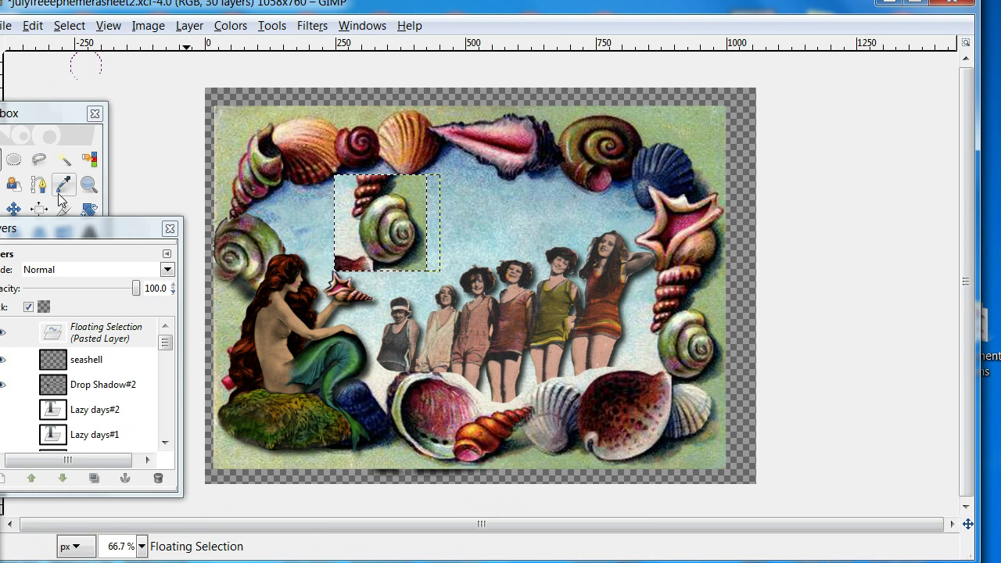
- Rotate the floating spiral shell piece by 136.64 degrees
left_click(48, 133)
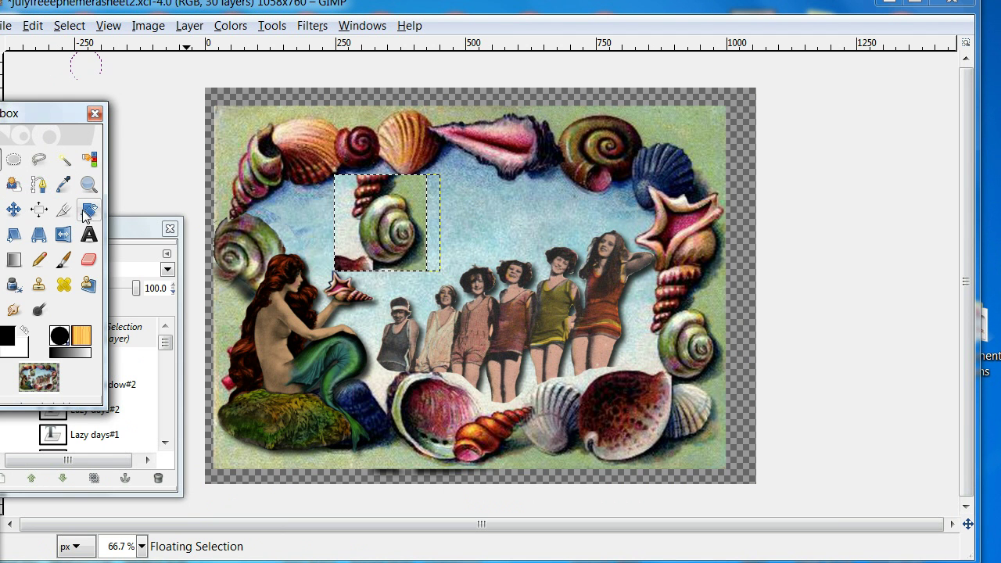
left_click_drag(387, 221, 399, 289)
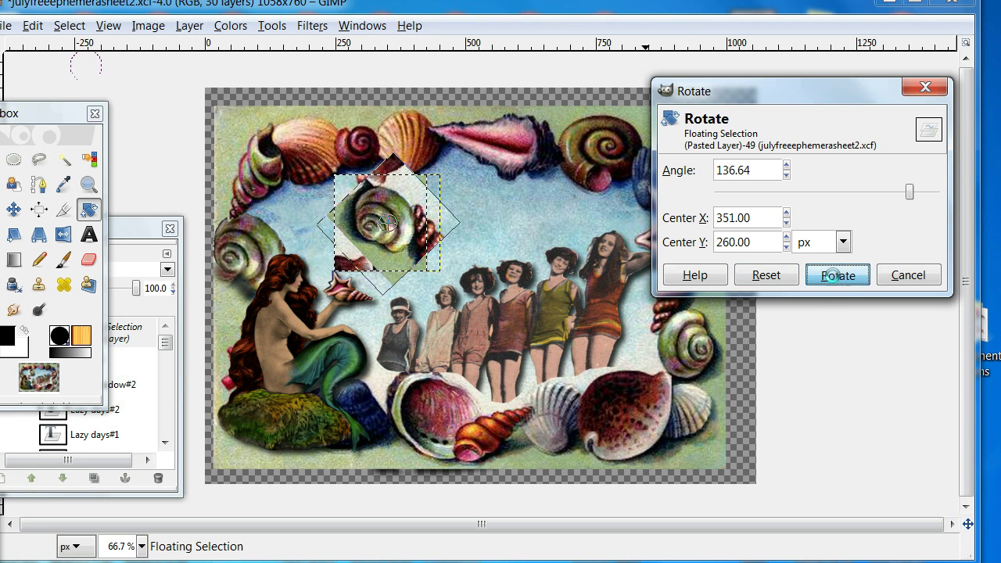
left_click(837, 274)
- Scale the rotated shell piece up slightly
left_click(89, 210)
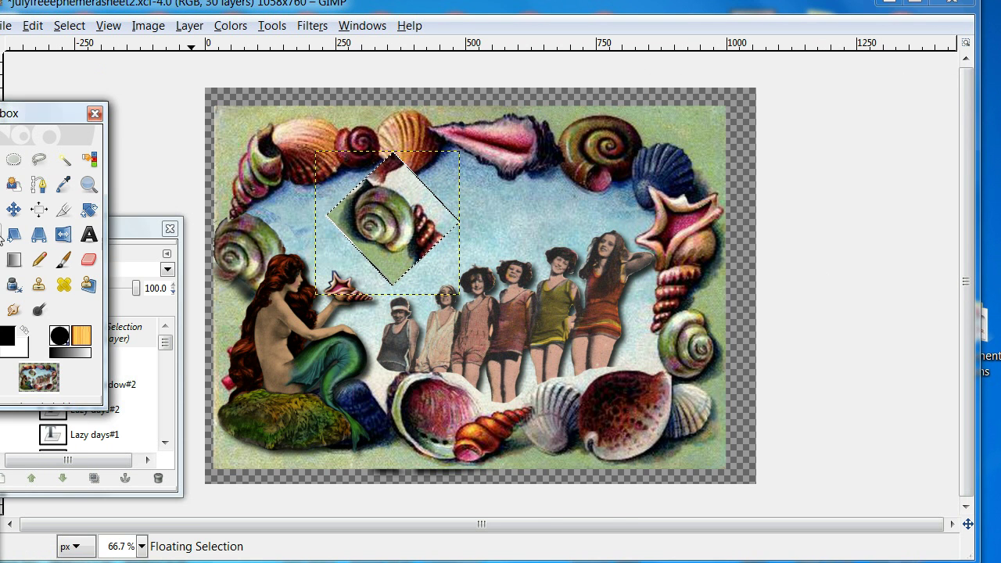
left_click(394, 255)
left_click_drag(392, 270, 445, 311)
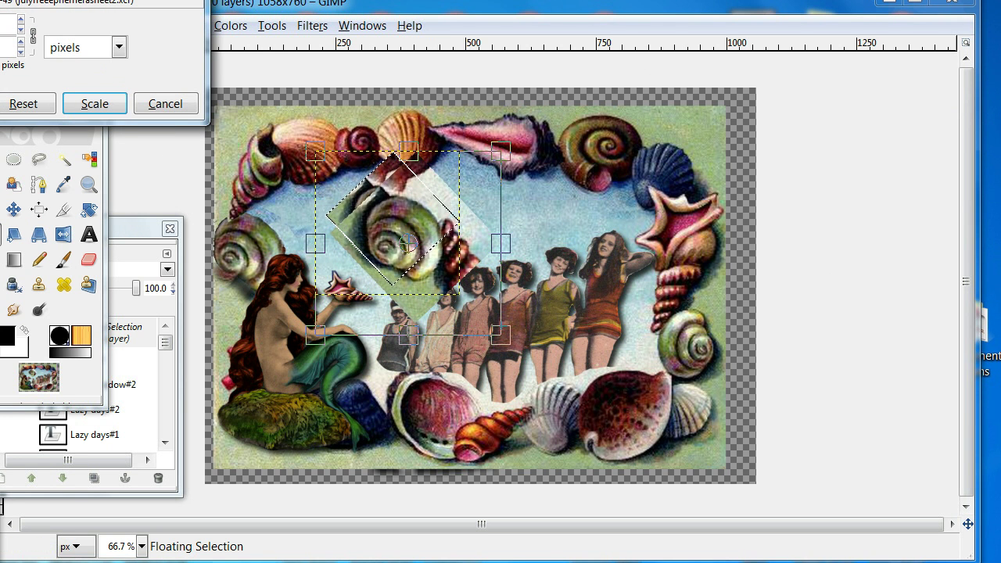
left_click_drag(80, 4, 135, 114)
left_click(160, 218)
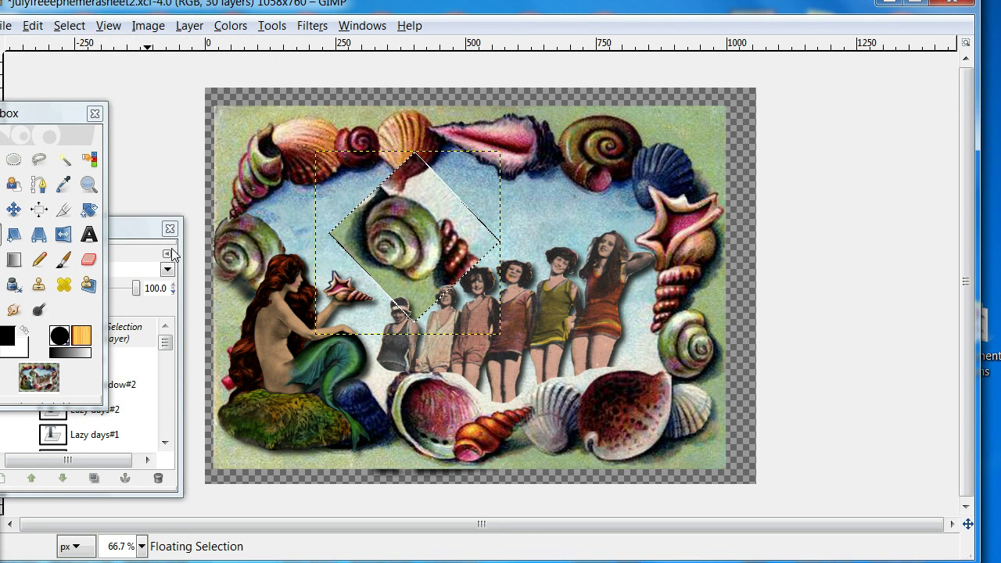
- Move the enlarged shell piece over the frame's left edge, behind the mermaid's head
left_click(140, 278)
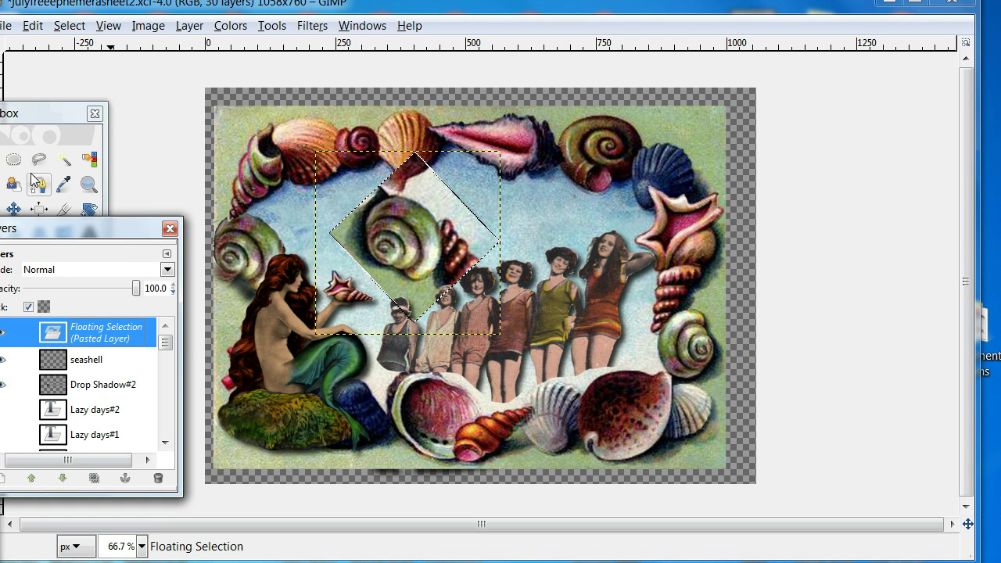
left_click(13, 209)
left_click_drag(414, 225, 279, 236)
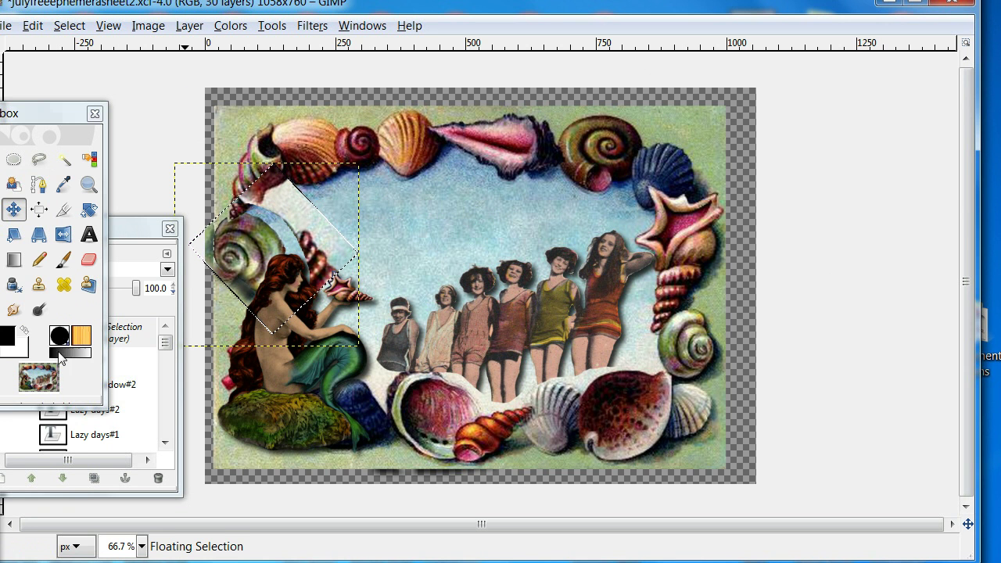
- Anchor the shell piece onto New Layer#14 and erase the surplus background and shell fragments around the spiral shell
left_click_drag(47, 114, 79, 352)
left_click_drag(77, 223, 73, 138)
left_click(123, 393)
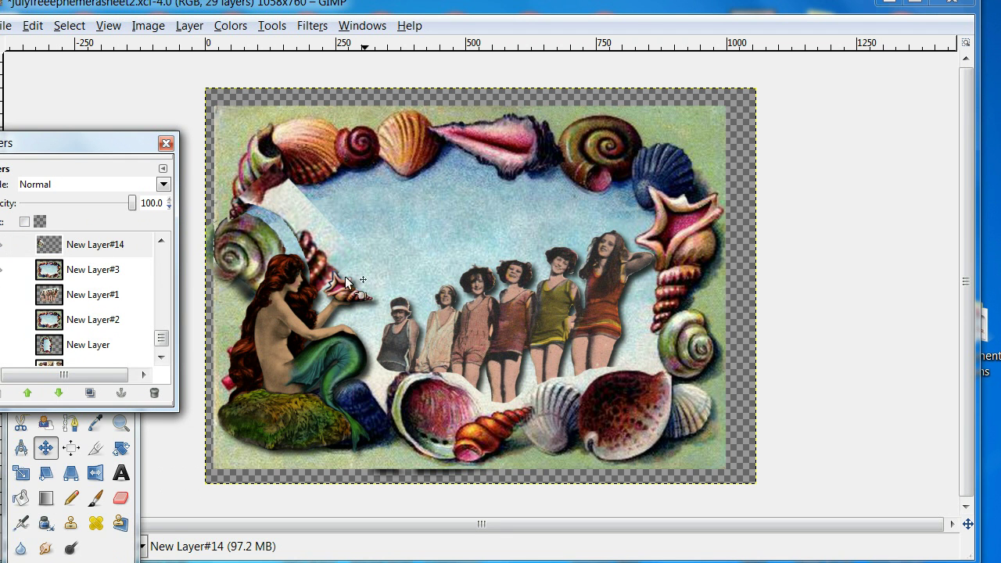
left_click(121, 498)
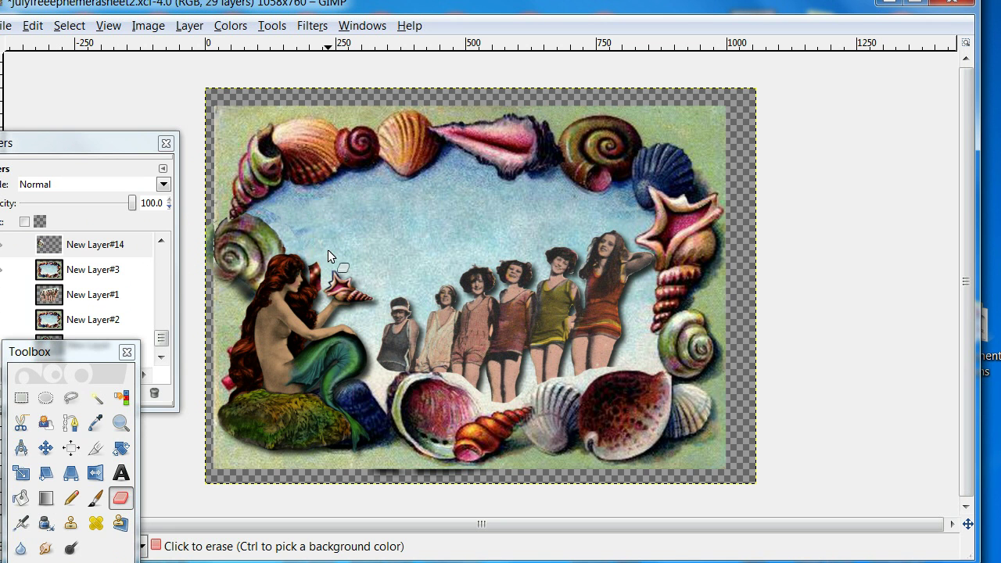
left_click(234, 343)
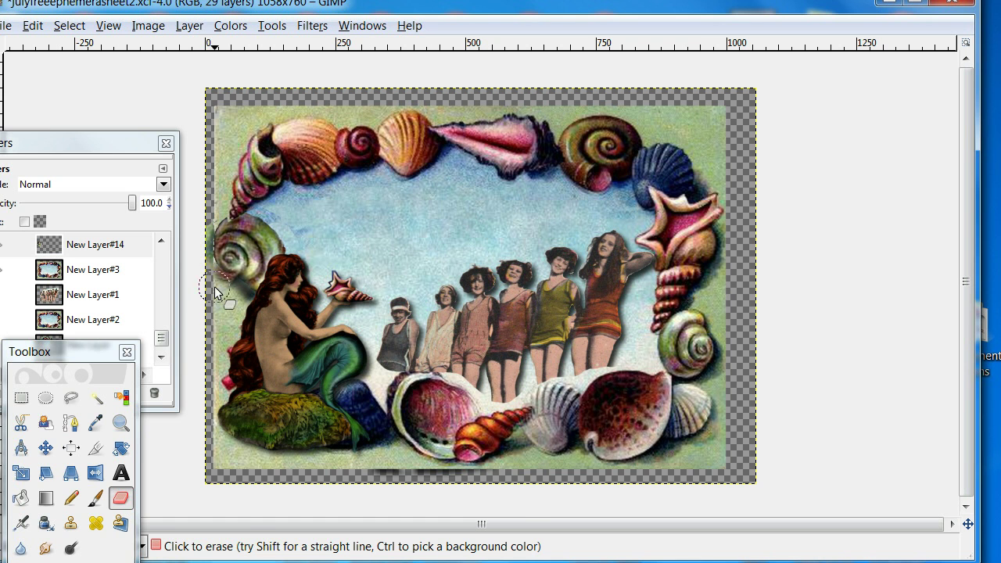
- Activate the Text tool and set its font to Angelic War
left_click_drag(161, 337, 178, 264)
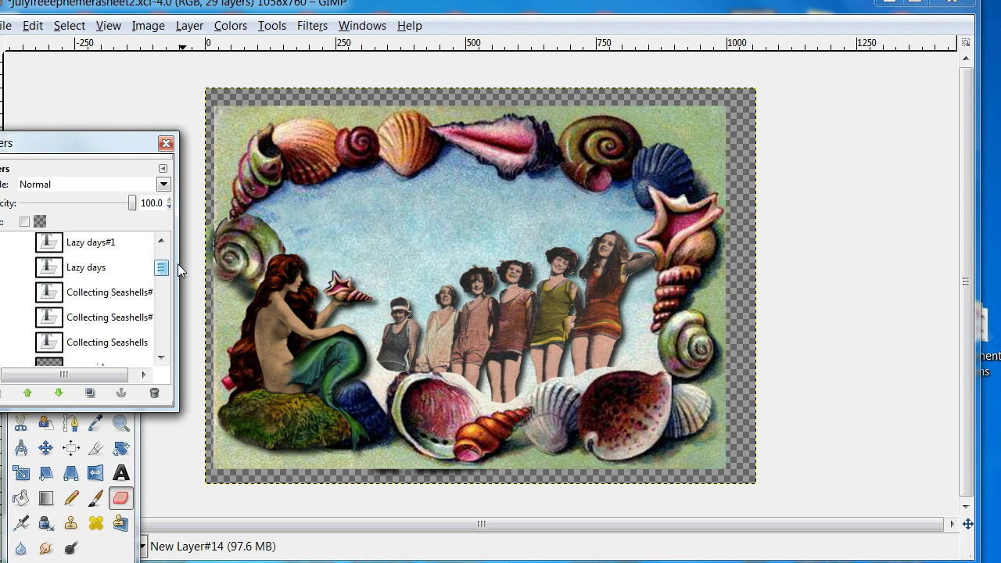
left_click(124, 475)
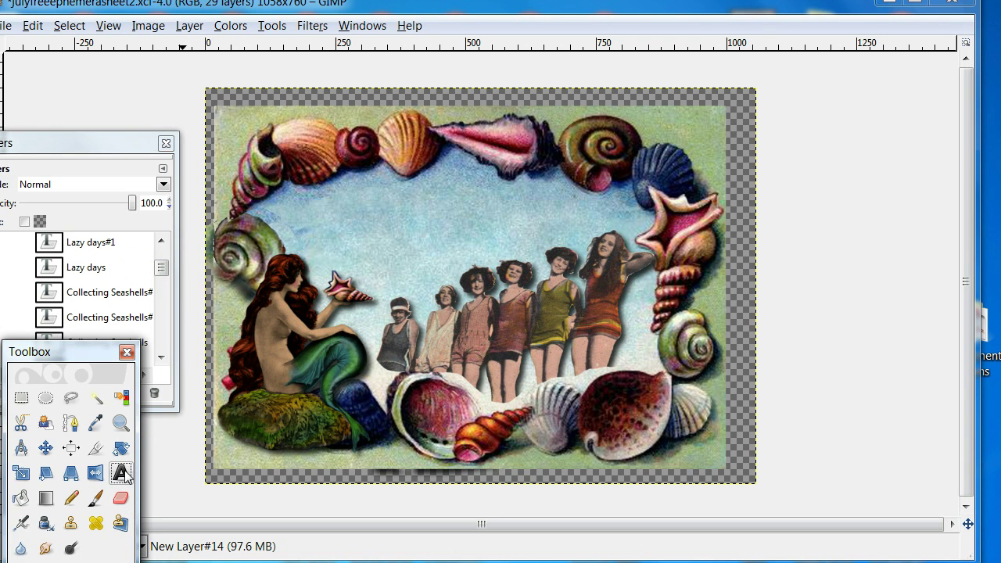
left_click_drag(939, 119, 827, 137)
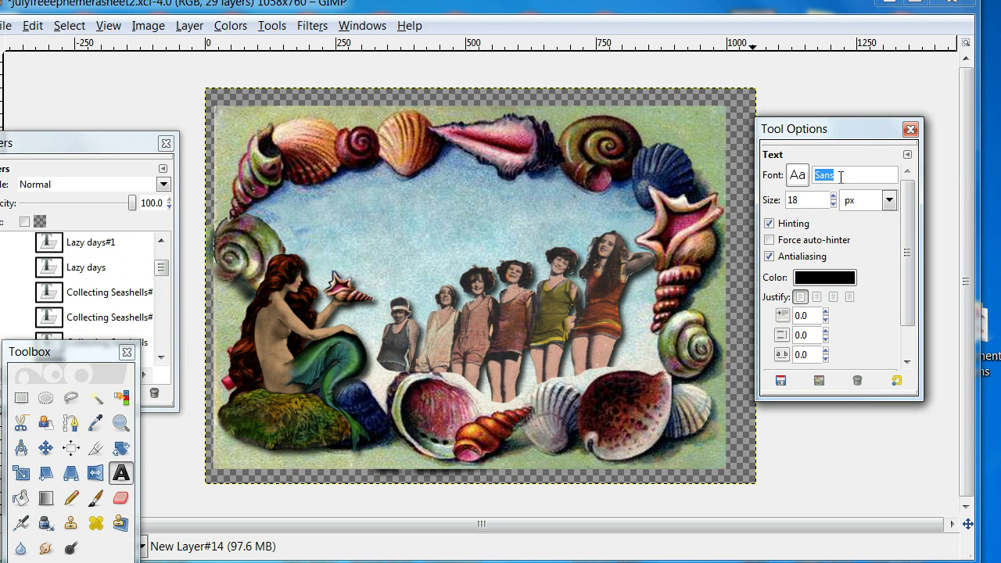
type("a")
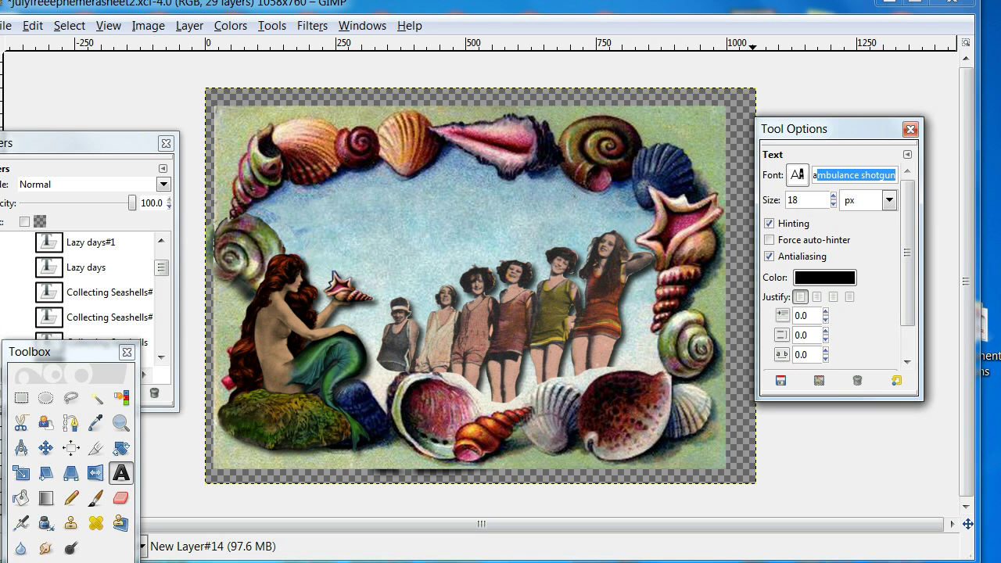
type("n")
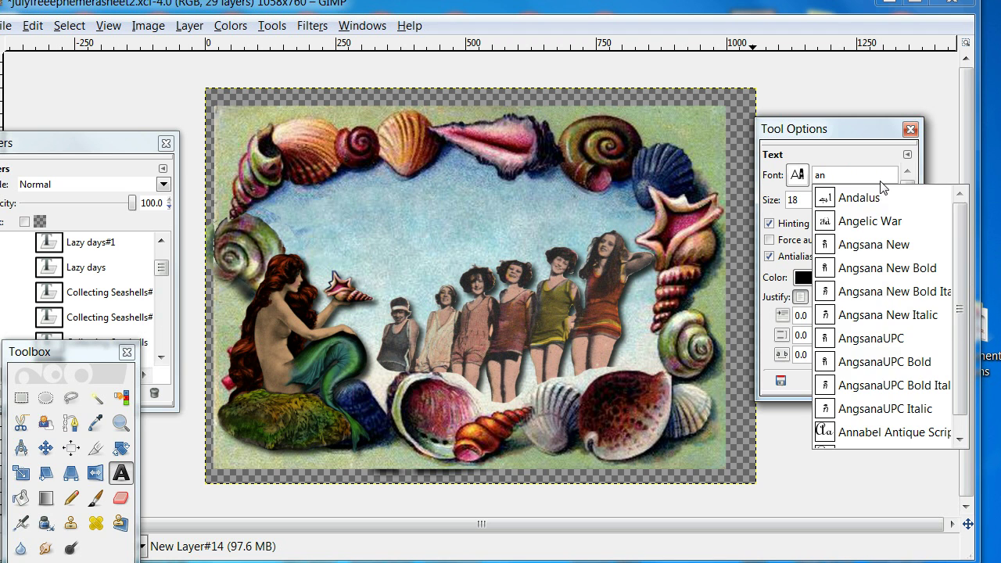
left_click(864, 221)
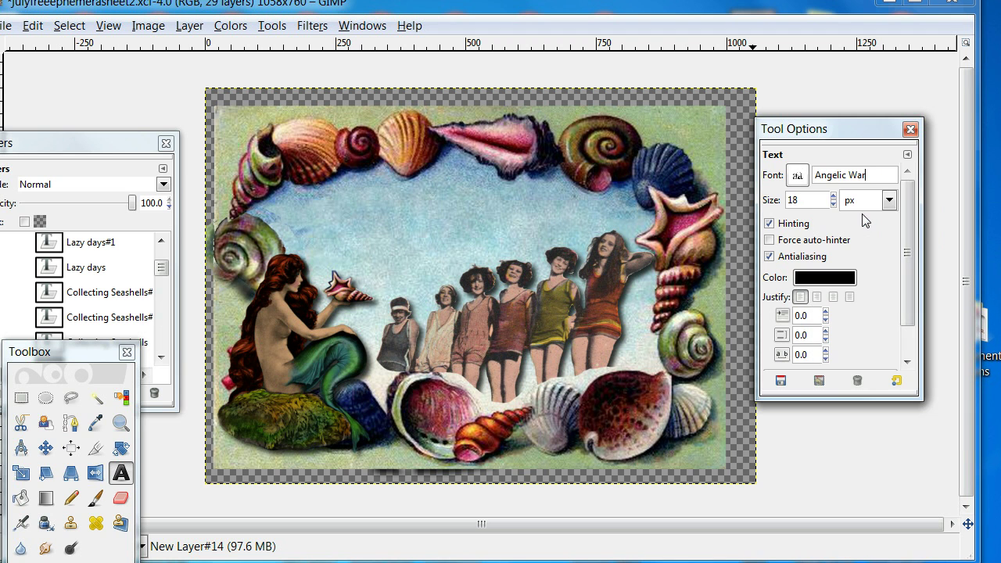
- Set the text color to white
left_click(821, 284)
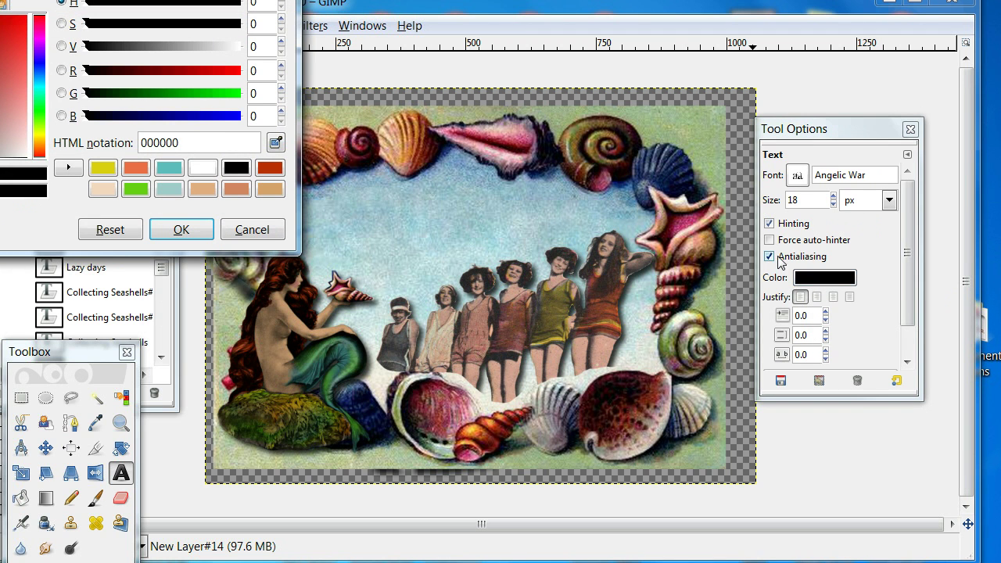
left_click_drag(220, 1, 396, 168)
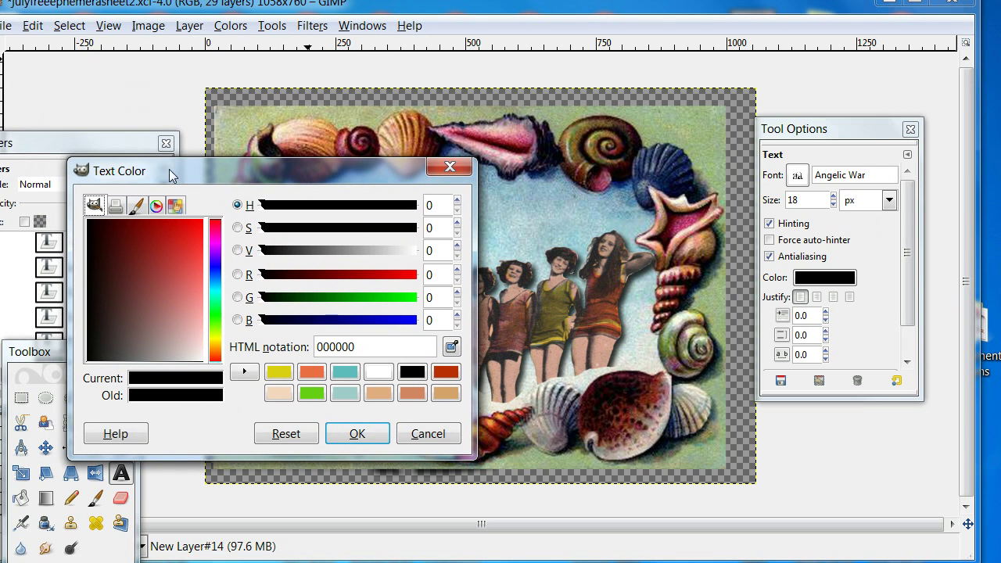
left_click(374, 376)
left_click(354, 435)
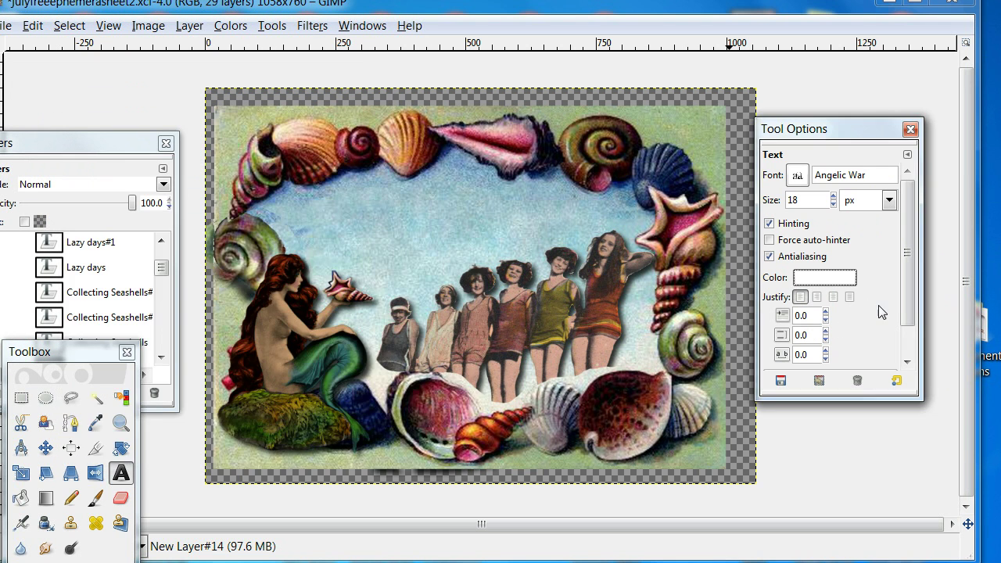
- Add a text layer reading "lazy days" in the sky area above the row of bathers
left_click(404, 233)
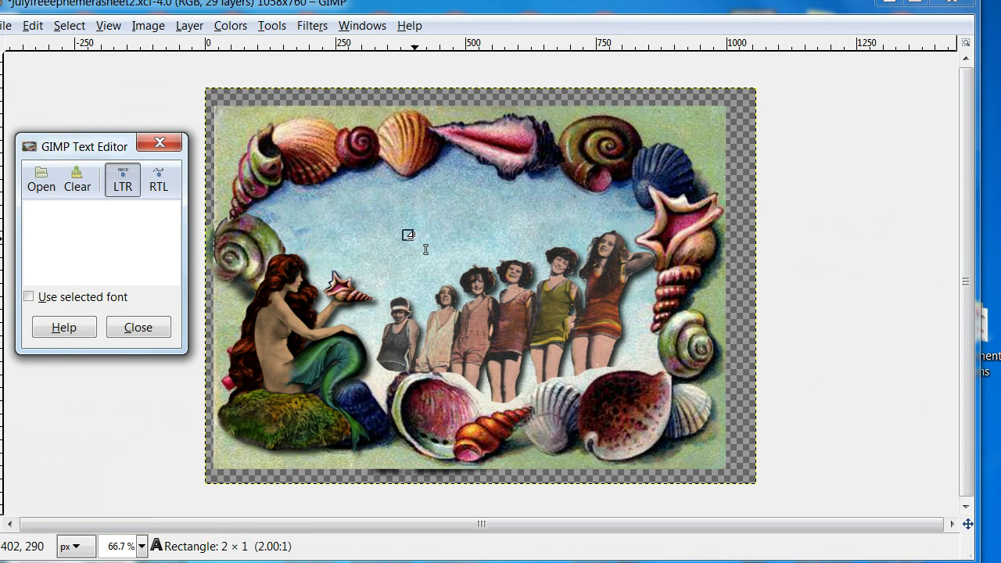
type("laz")
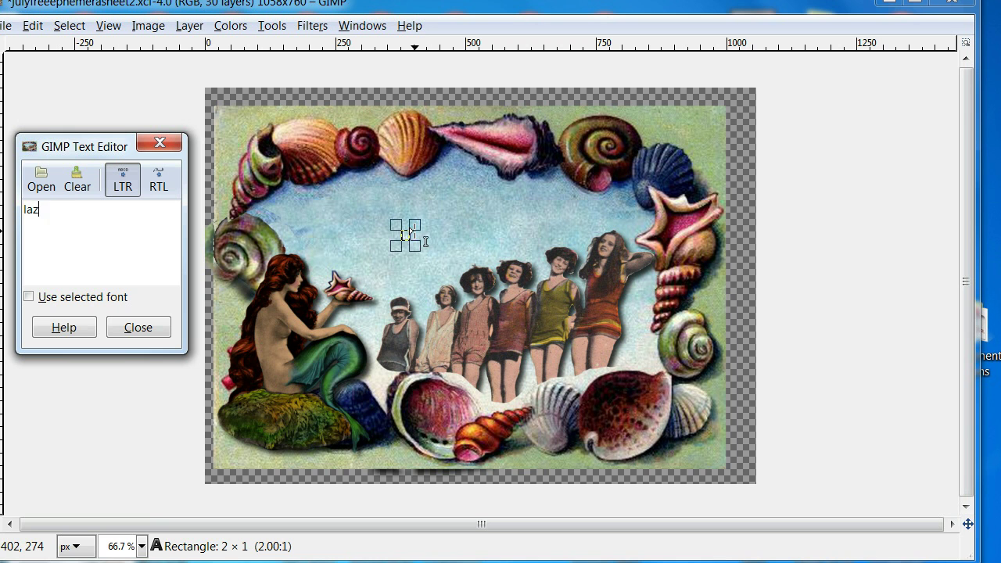
type("y days")
key("Return")
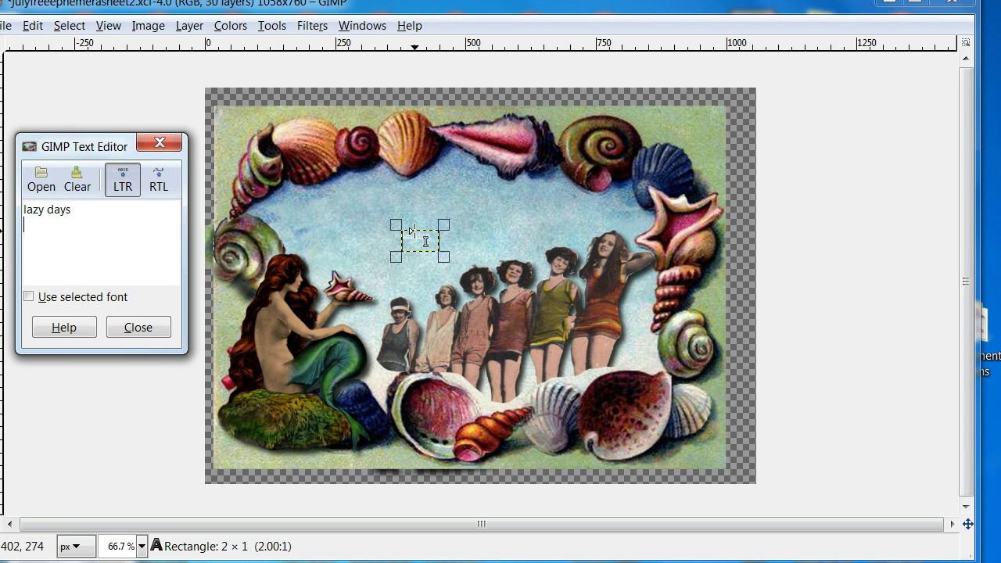
left_click(138, 328)
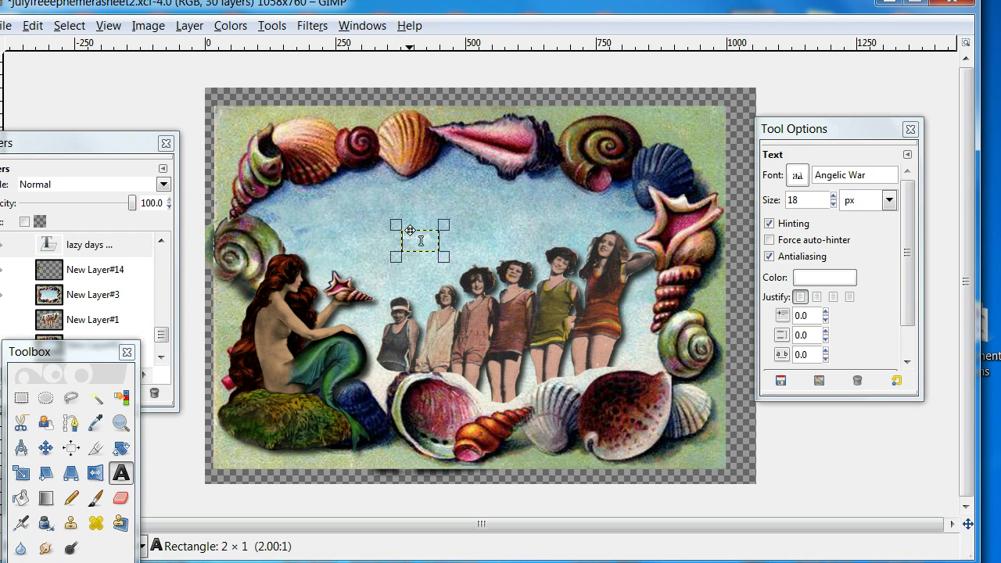
- Enlarge the "lazy days" text to 103 px and move it up into the open sky beside the tallest bathers
left_click(833, 196)
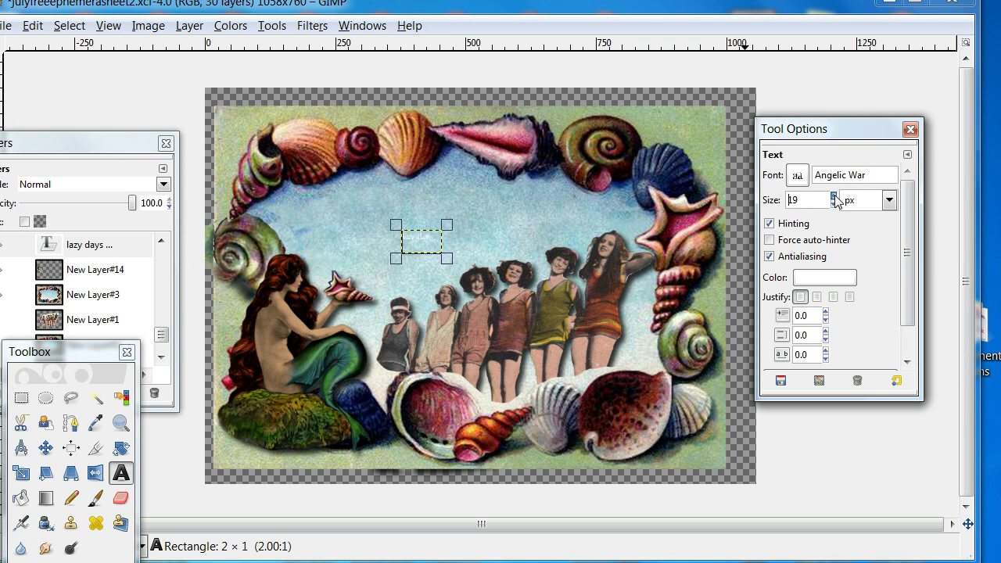
left_click_drag(835, 199, 834, 200)
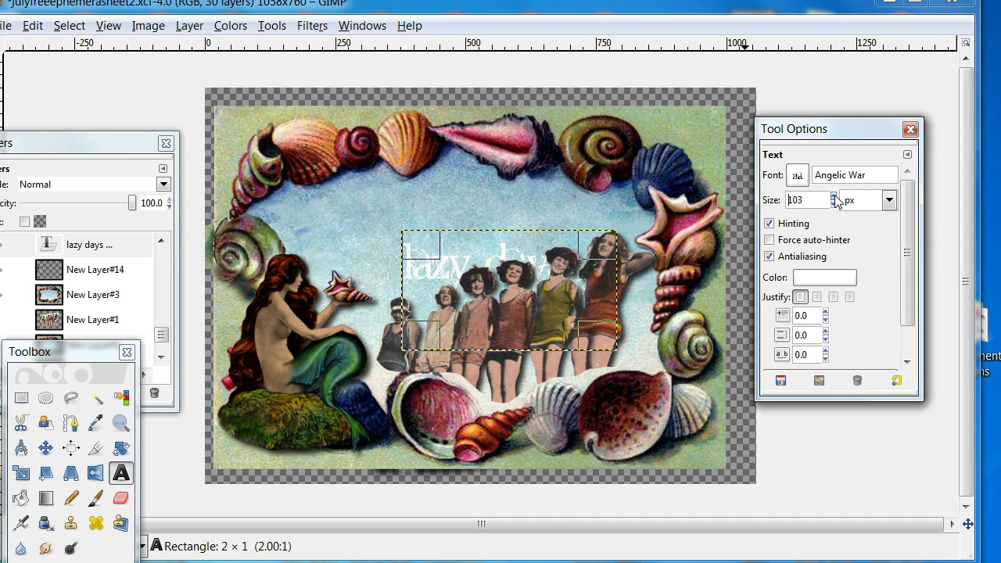
left_click(432, 237)
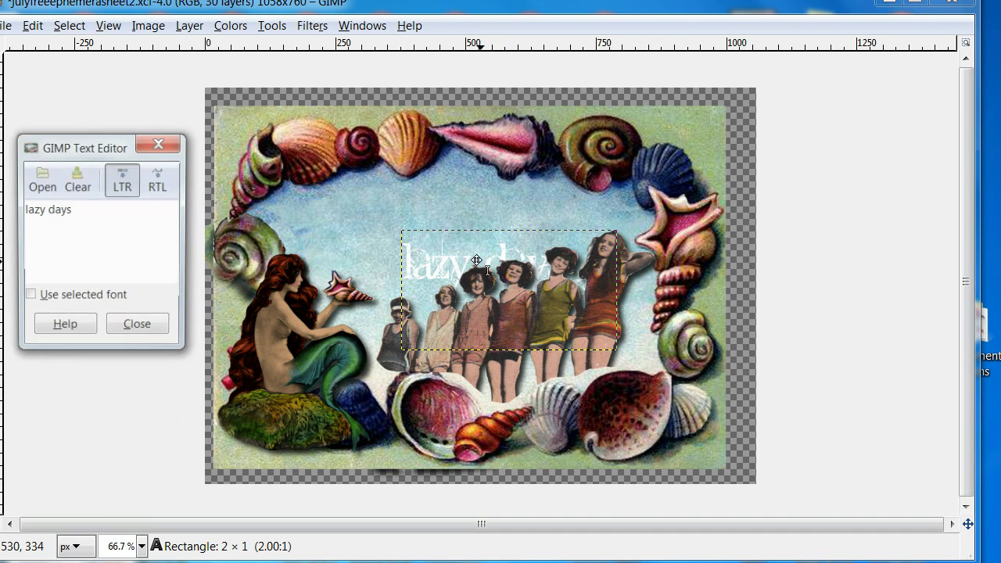
left_click_drag(429, 233, 367, 196)
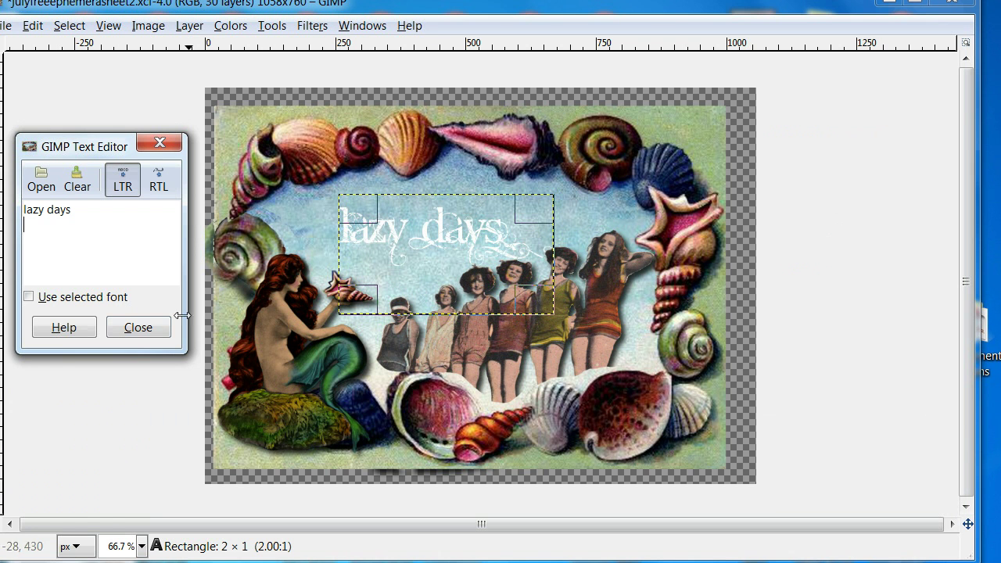
left_click(139, 329)
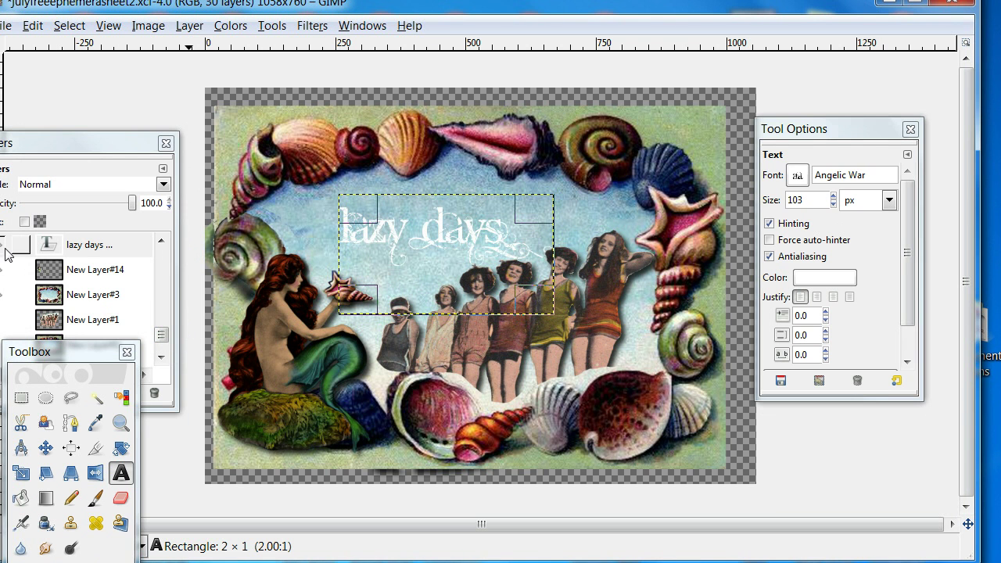
- Delete the new white "lazy days" text layer
right_click(89, 251)
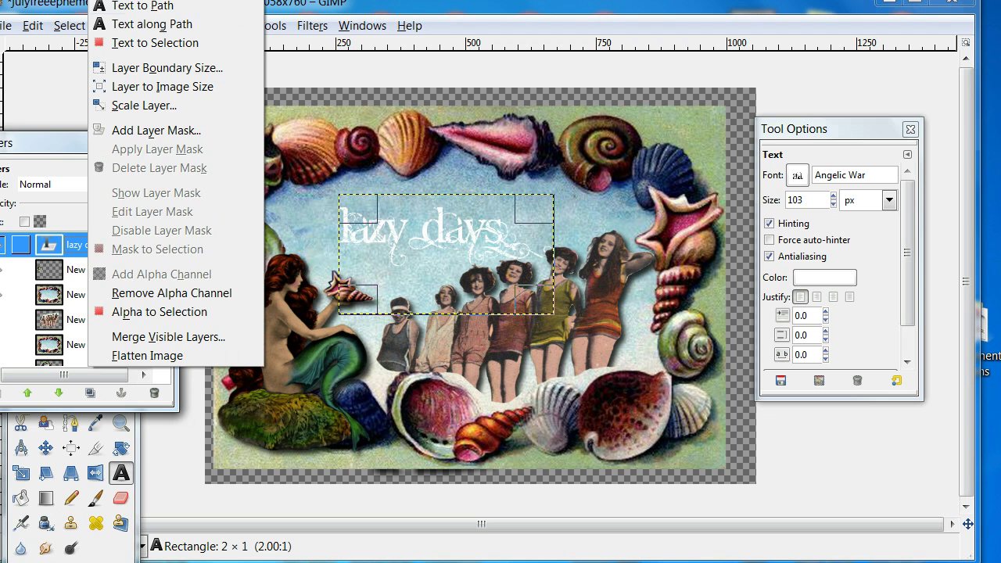
left_click(139, 0)
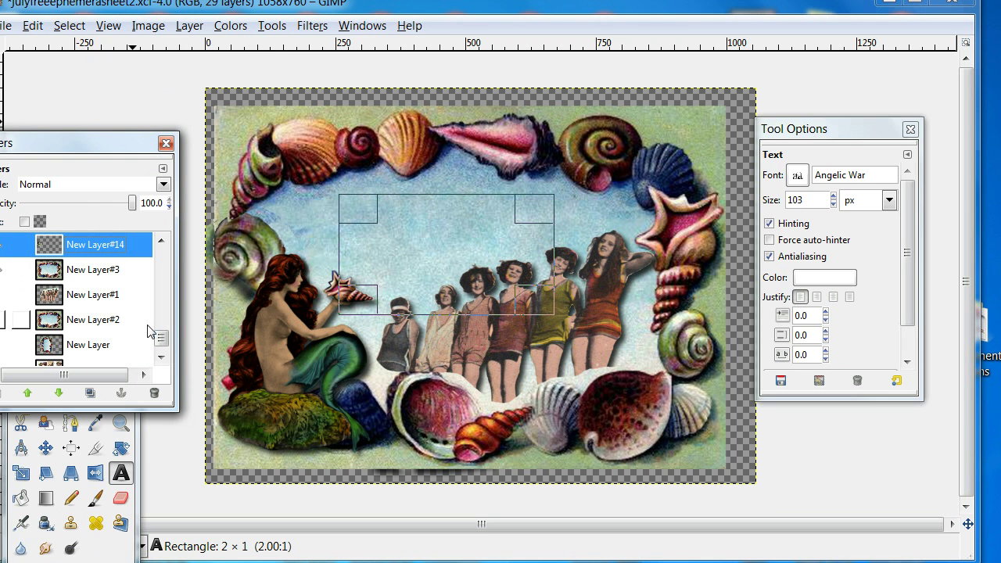
- Make the existing Lazy days#2 layer and the uppermost Collecting Seashells text layer visible
left_click_drag(162, 336, 178, 261)
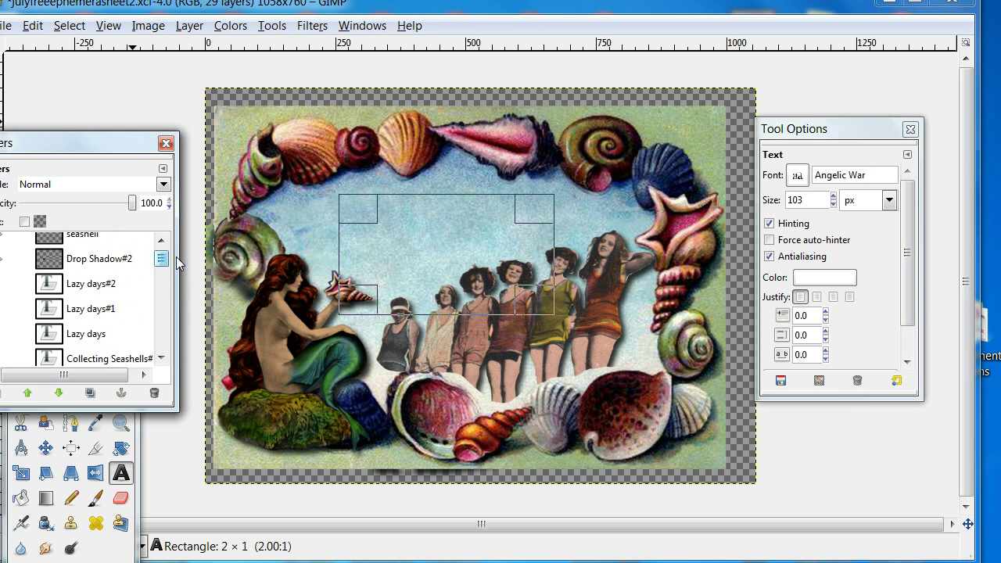
left_click(3, 289)
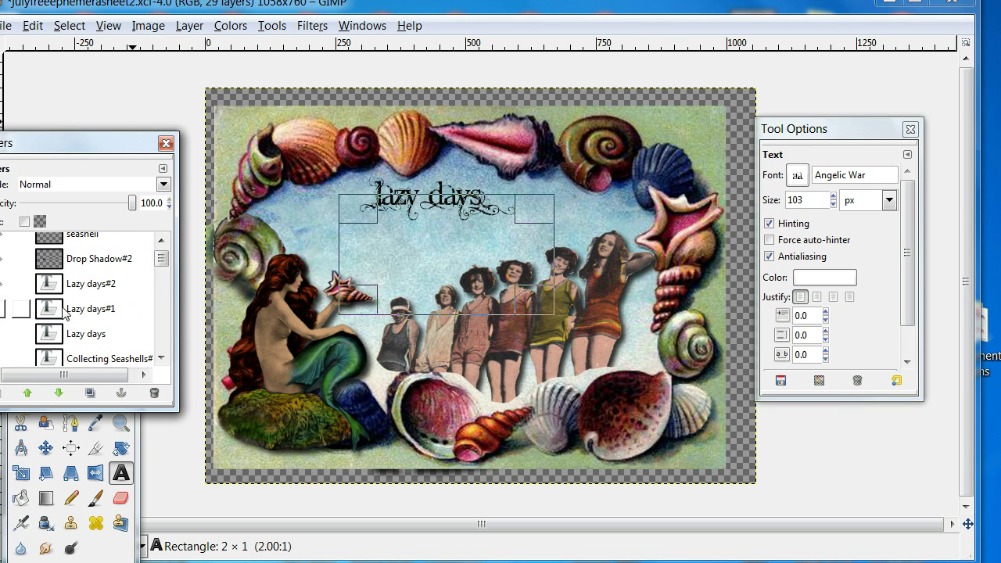
left_click_drag(164, 262, 97, 291)
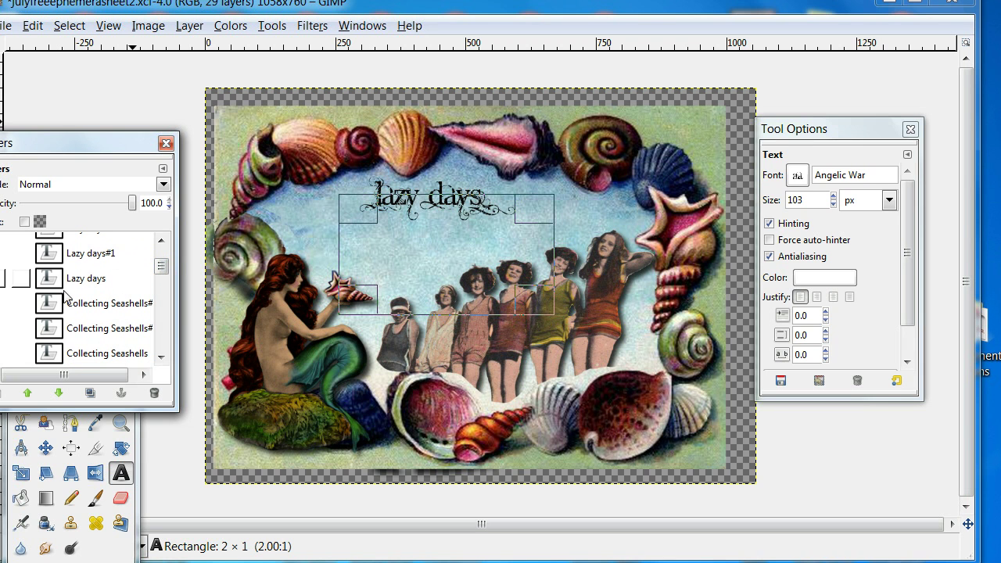
left_click(2, 304)
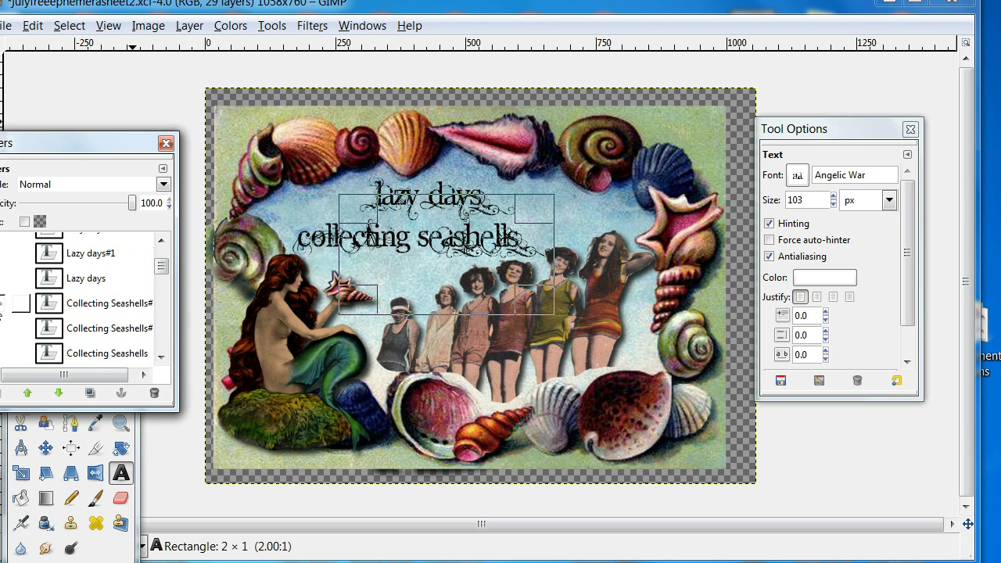
- Make the duplicate title layers visible: Lazy days#1, Lazy days and the remaining Collecting Seashells copies
scroll(94, 285, "up", 1)
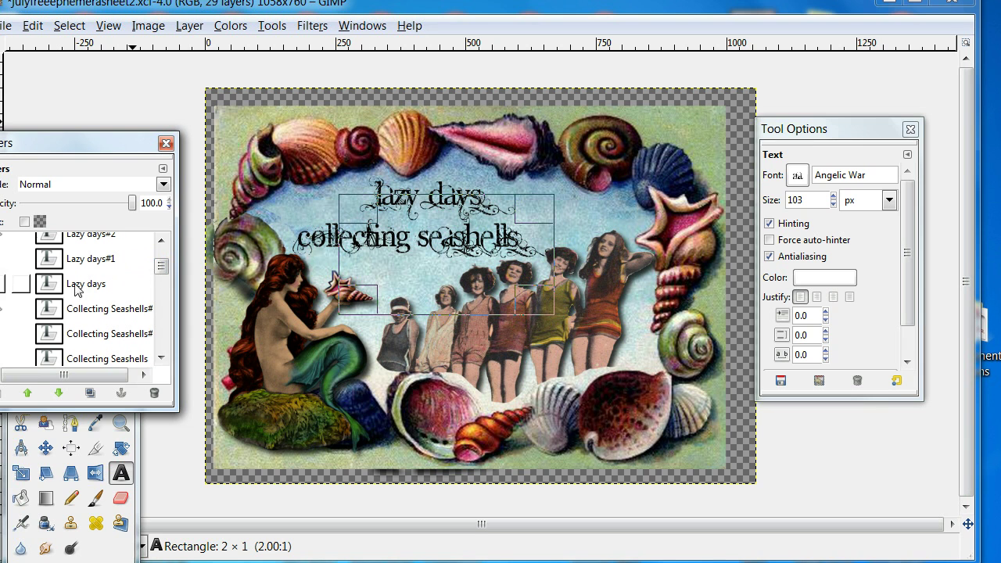
left_click(2, 270)
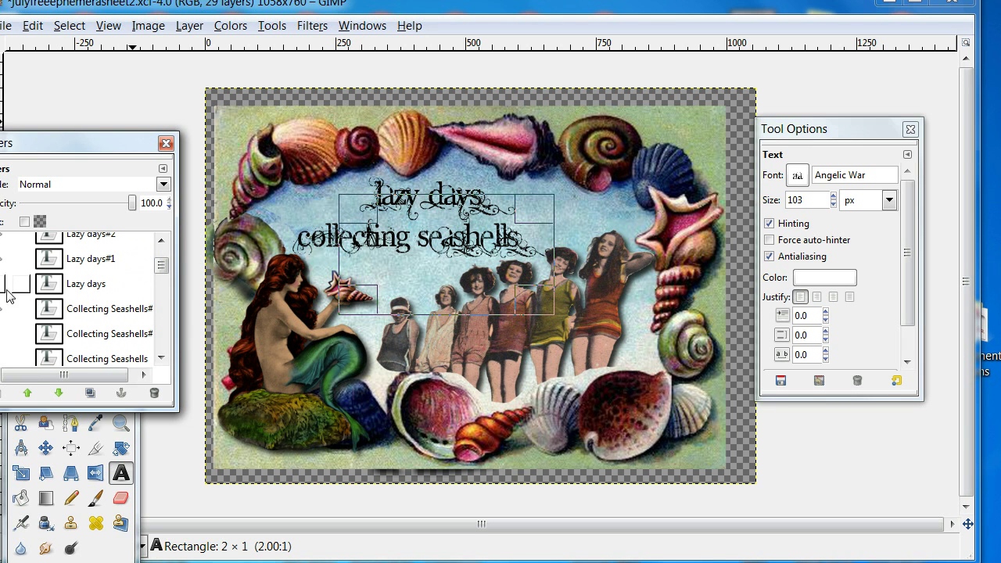
left_click(3, 333)
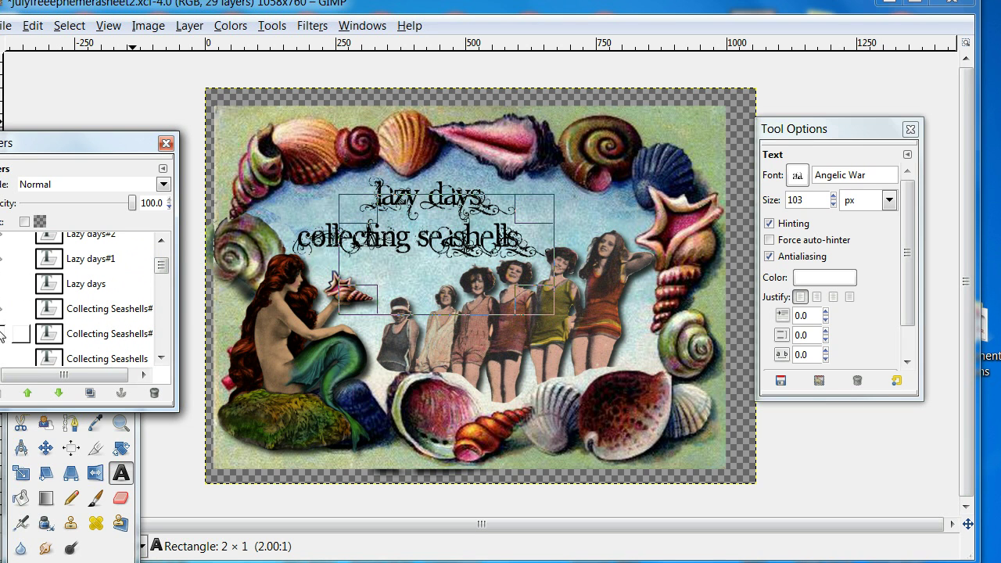
left_click(2, 286)
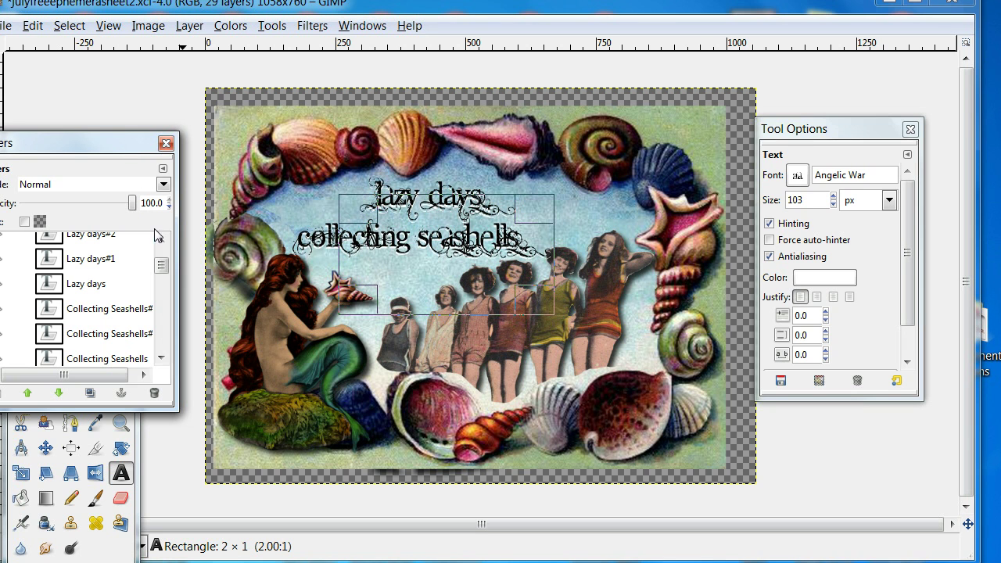
- Toggle the visibility of the Drop Shadow#2 and seashell layers to examine the shadow behind the mermaid's shell
left_click_drag(162, 268, 162, 255)
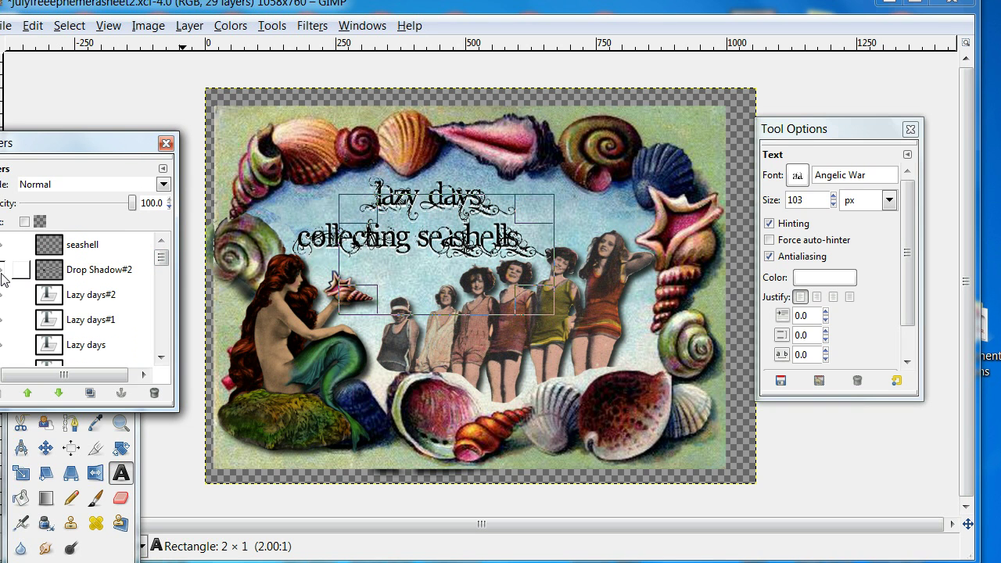
left_click(2, 271)
left_click(2, 246)
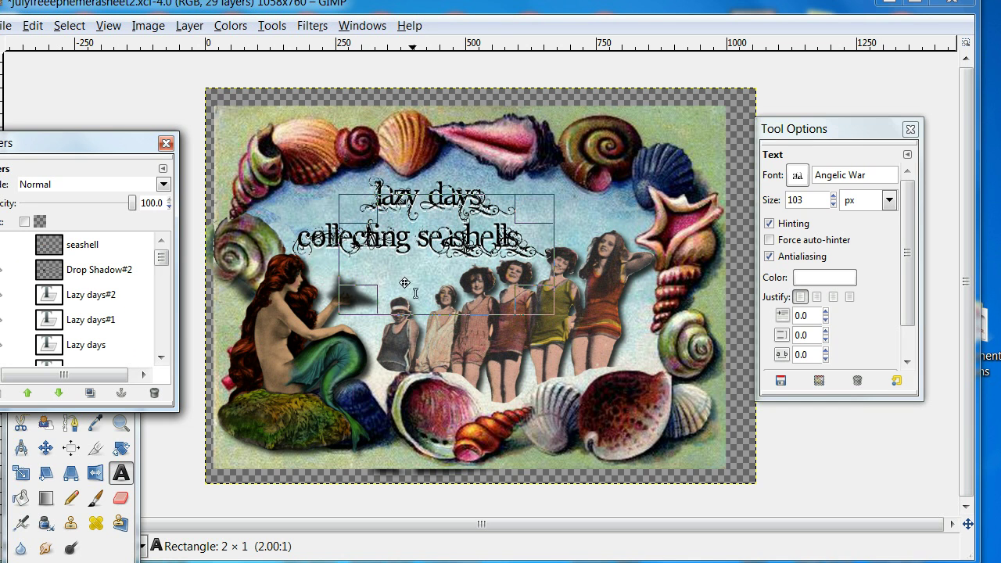
left_click(3, 245)
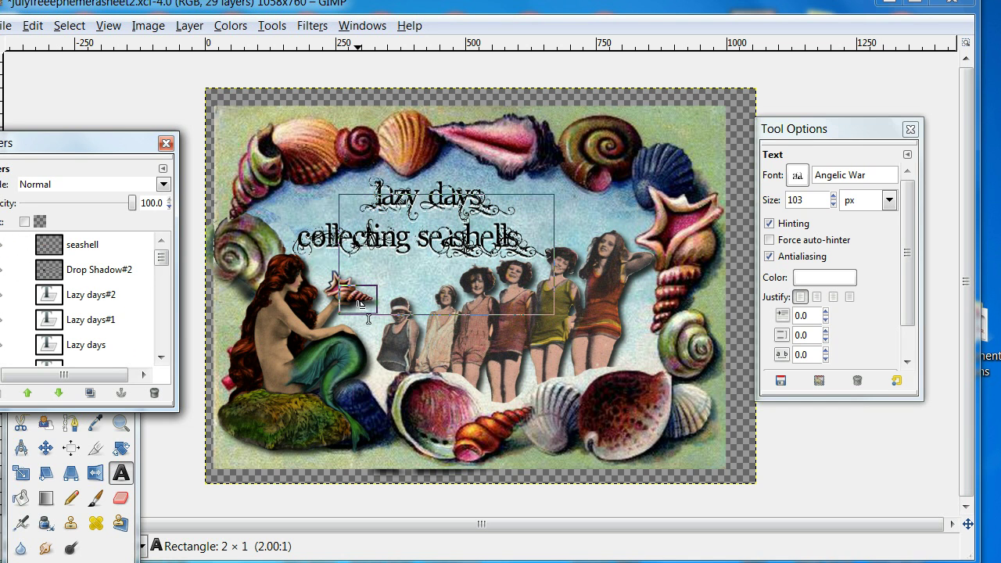